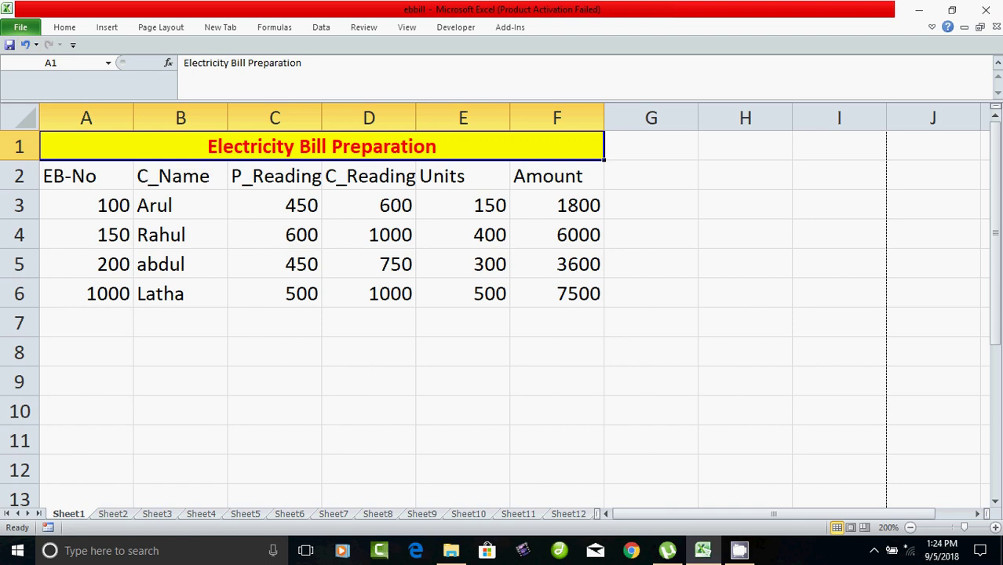
# Examine the new workbook, print and help pages and the general Excel options, and return to the bill sheet
pyautogui.click(20, 27)
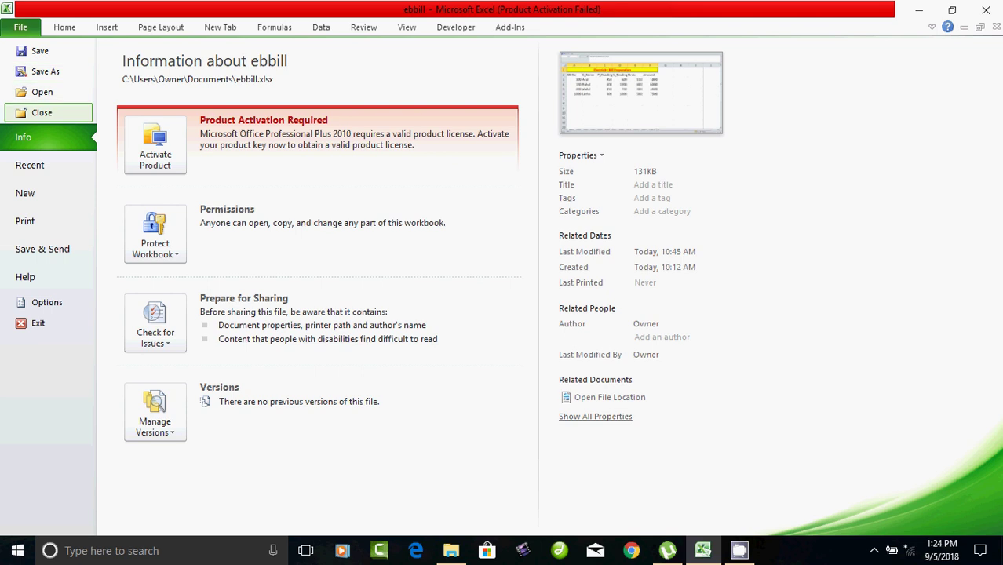
pyautogui.press('Down')
pyautogui.press('Down')
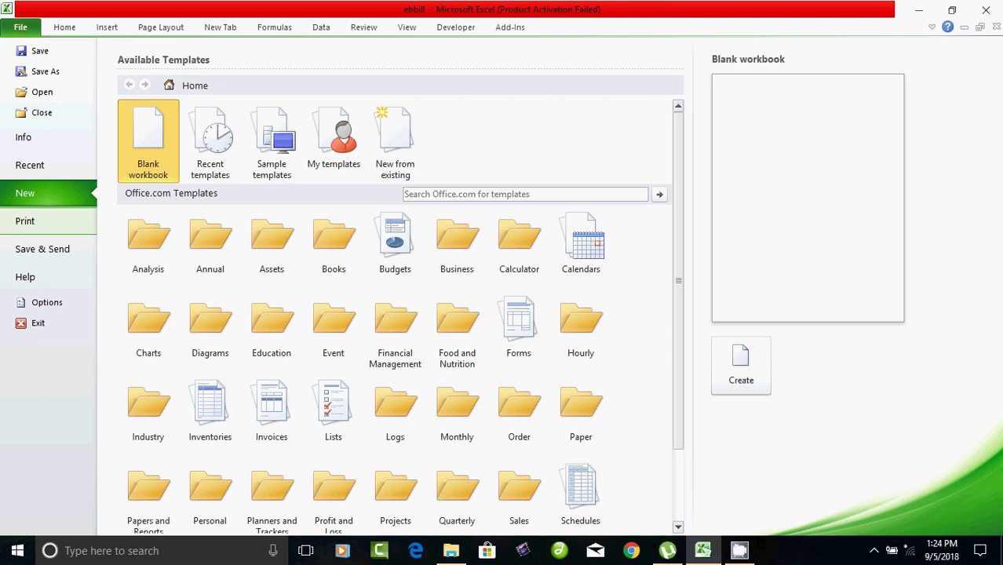
pyautogui.click(25, 221)
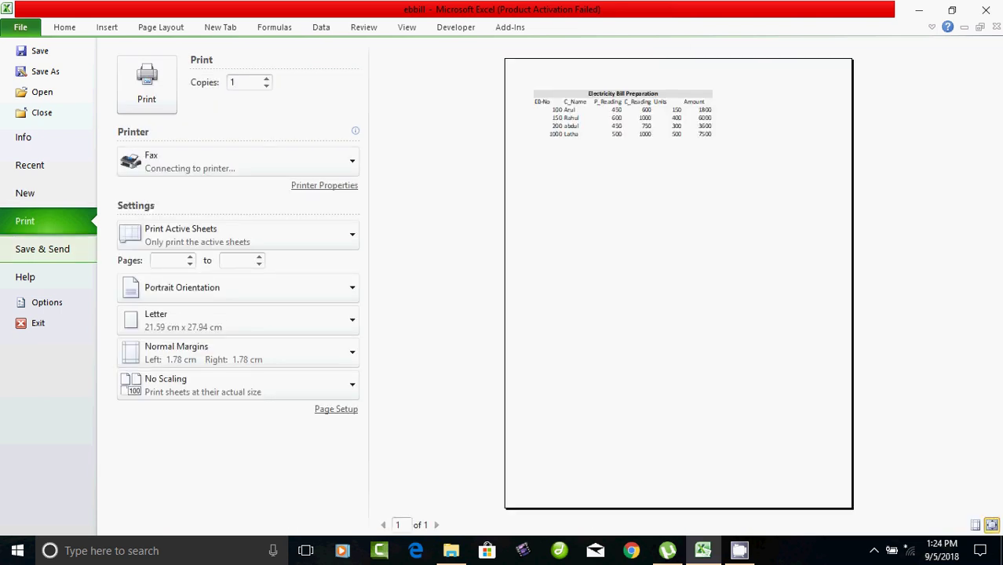
pyautogui.click(25, 277)
pyautogui.click(47, 303)
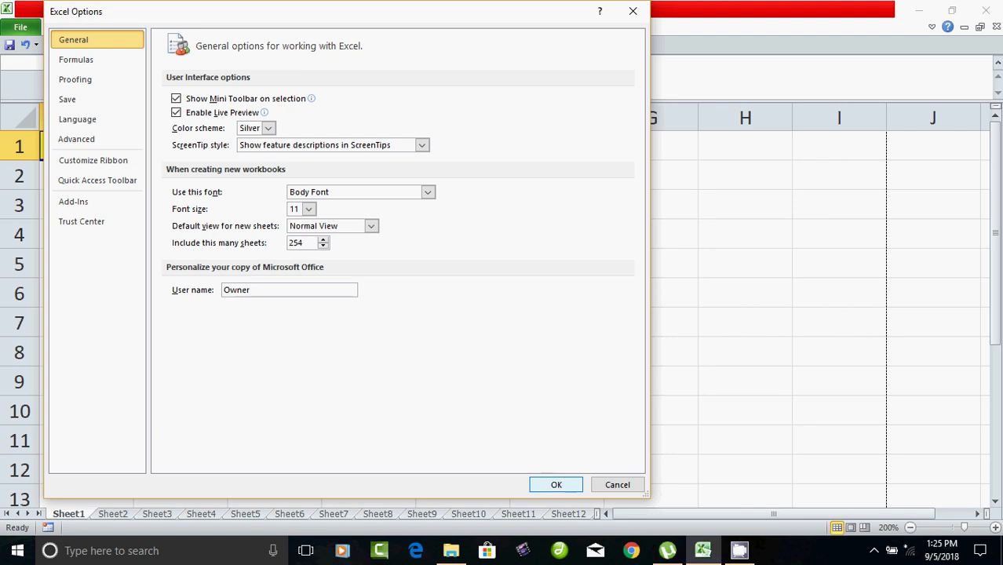
pyautogui.click(555, 485)
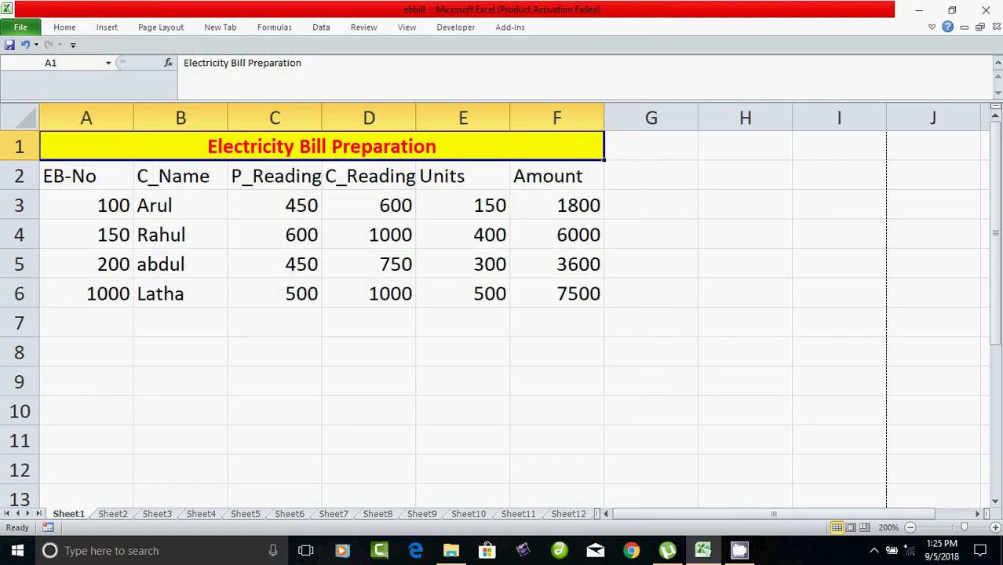
pyautogui.click(274, 381)
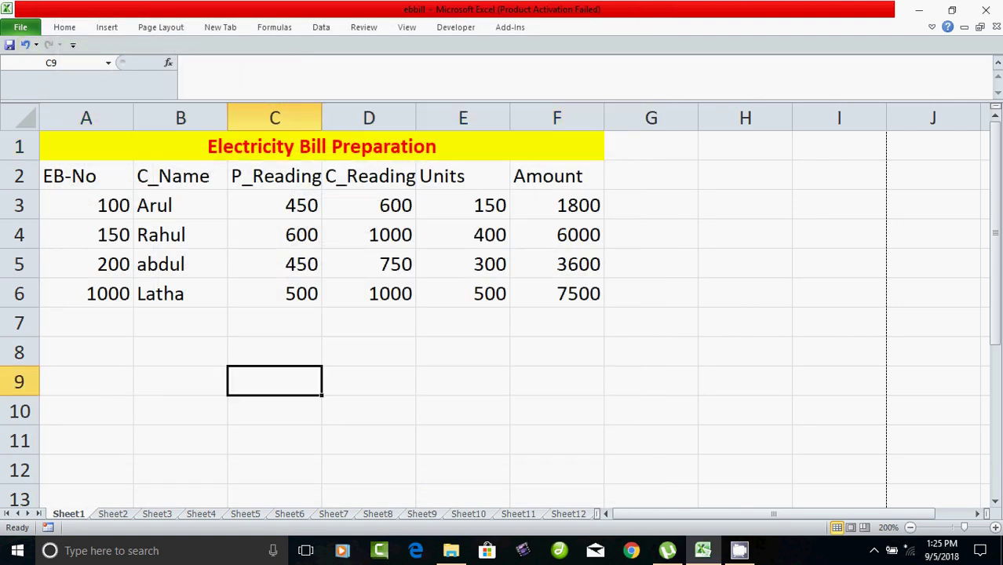
# Browse the recent workbook templates and create a new blank workbook
pyautogui.click(20, 27)
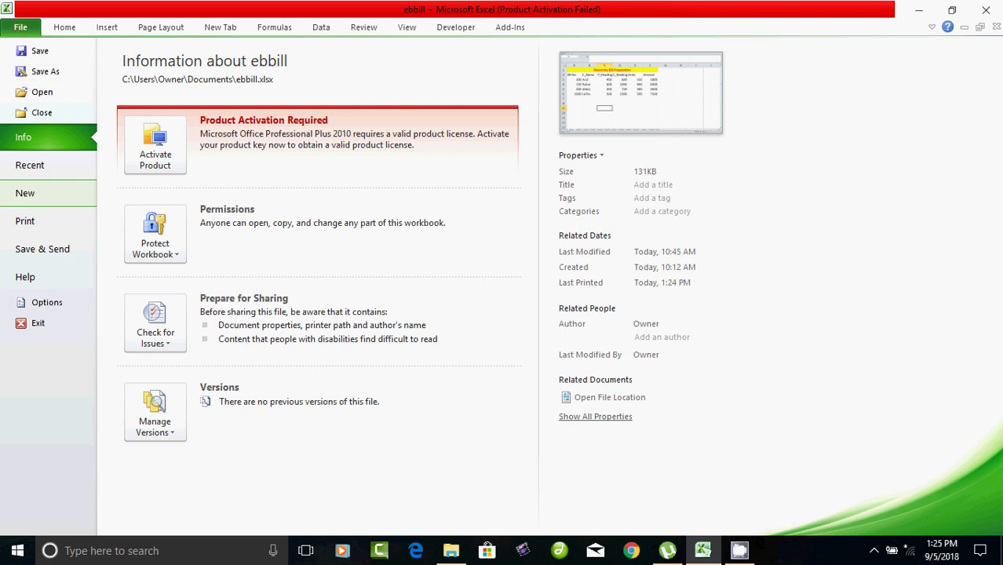
pyautogui.click(47, 193)
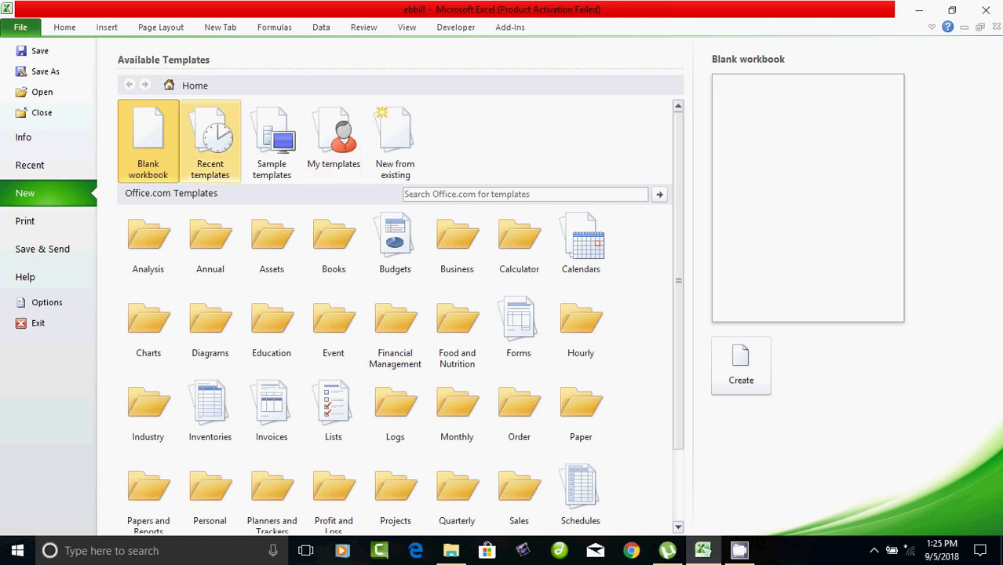
pyautogui.click(211, 141)
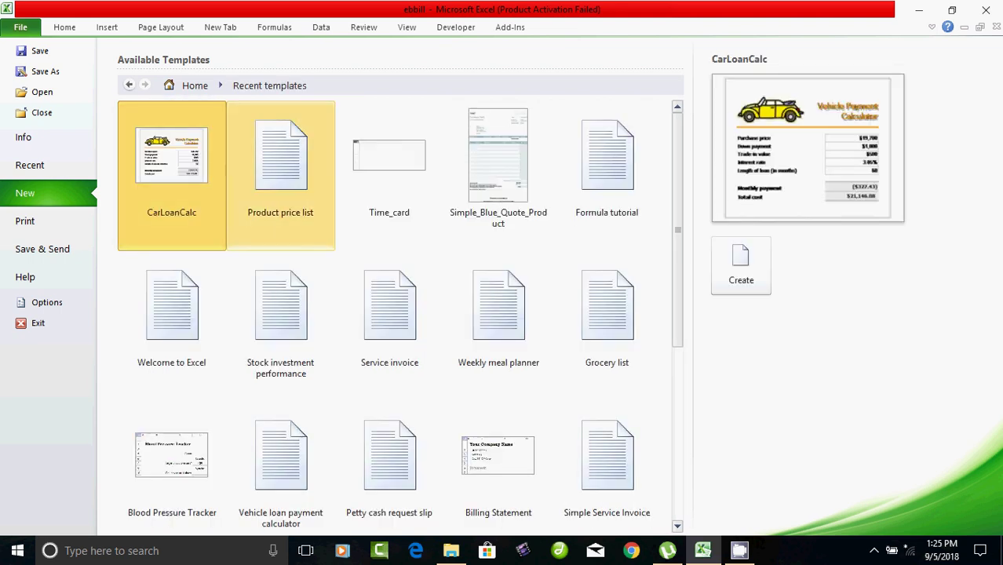
pyautogui.scroll(-5, 471, 298)
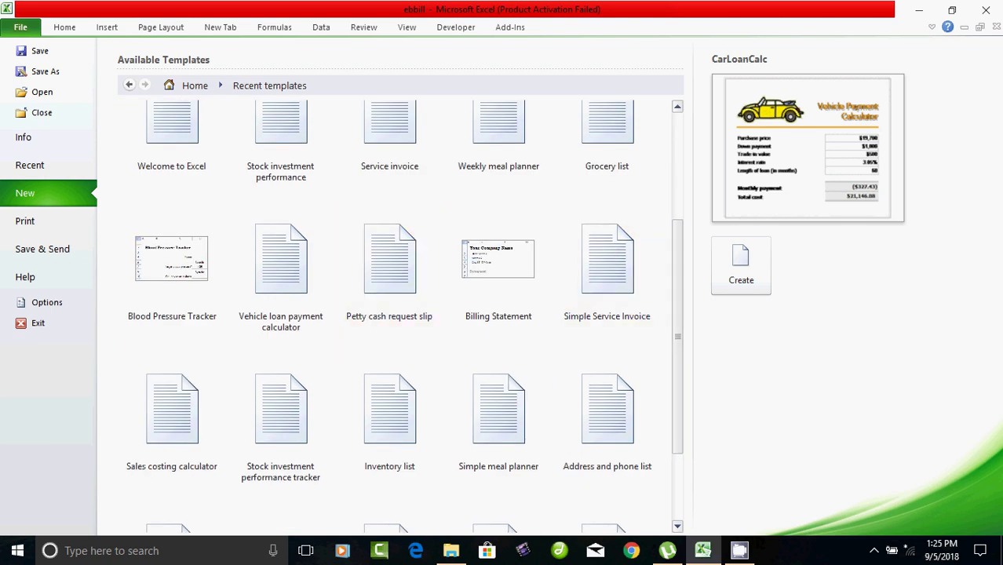
pyautogui.scroll(3, 392, 314)
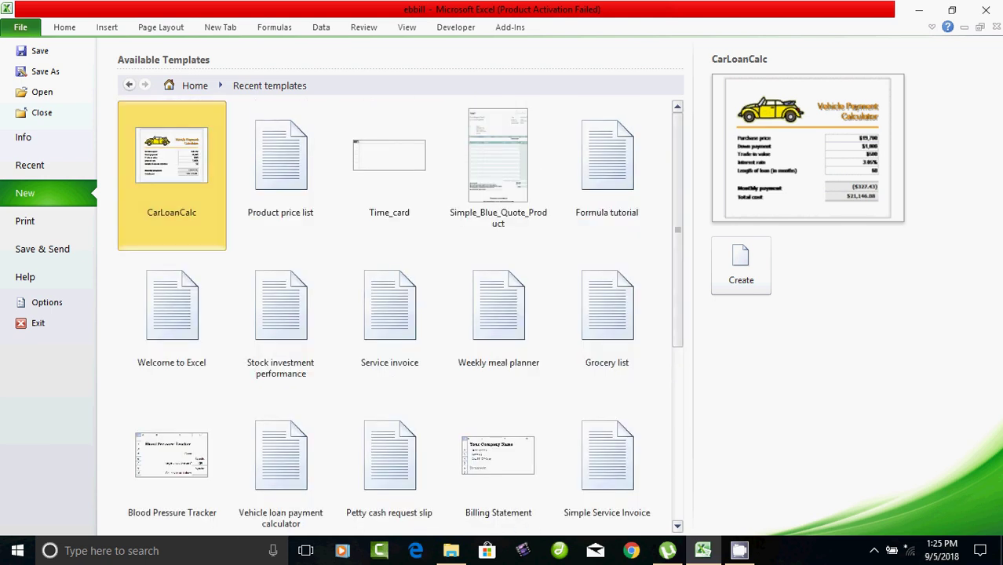
pyautogui.click(129, 84)
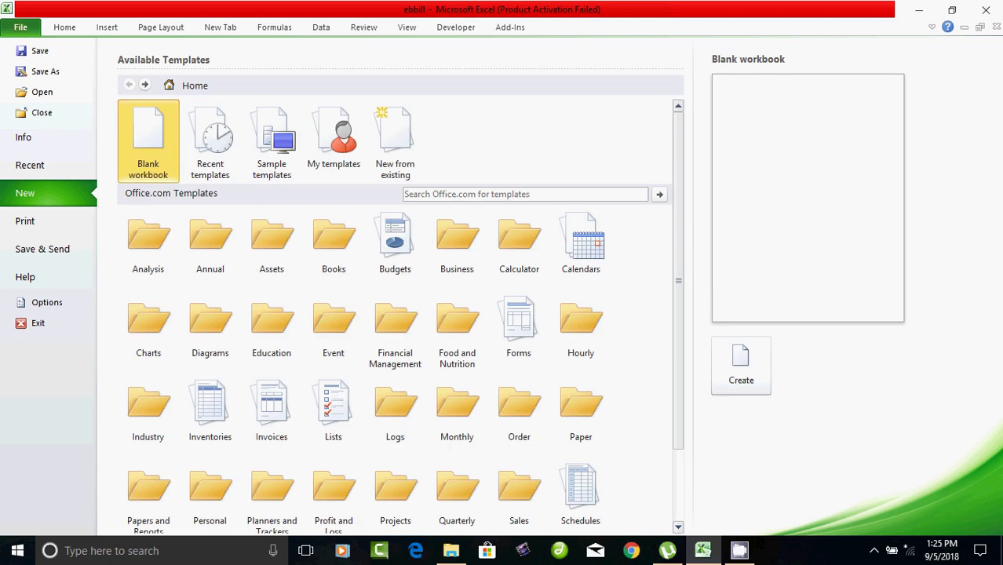
pyautogui.click(742, 365)
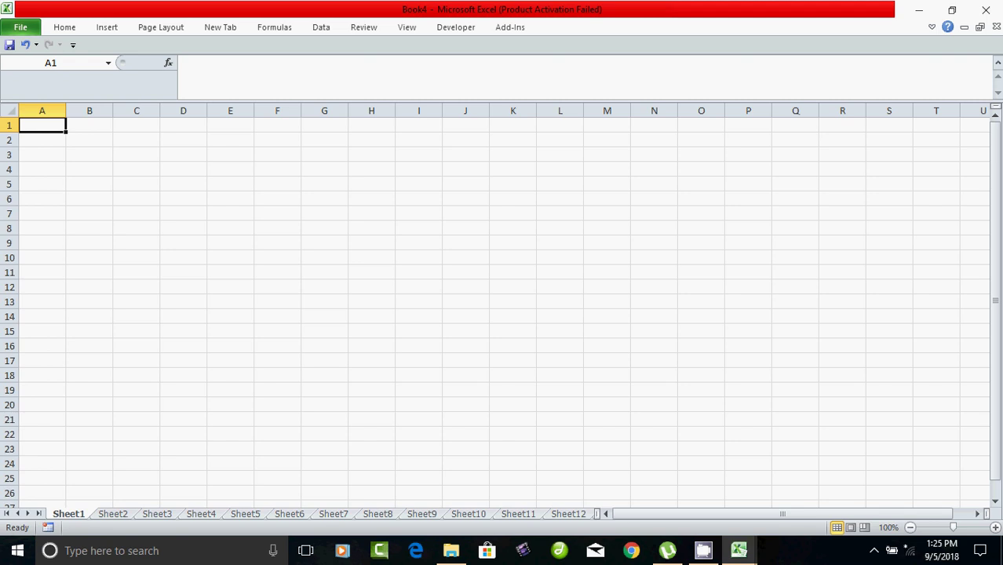
# Create a second blank workbook from the available templates
pyautogui.click(20, 27)
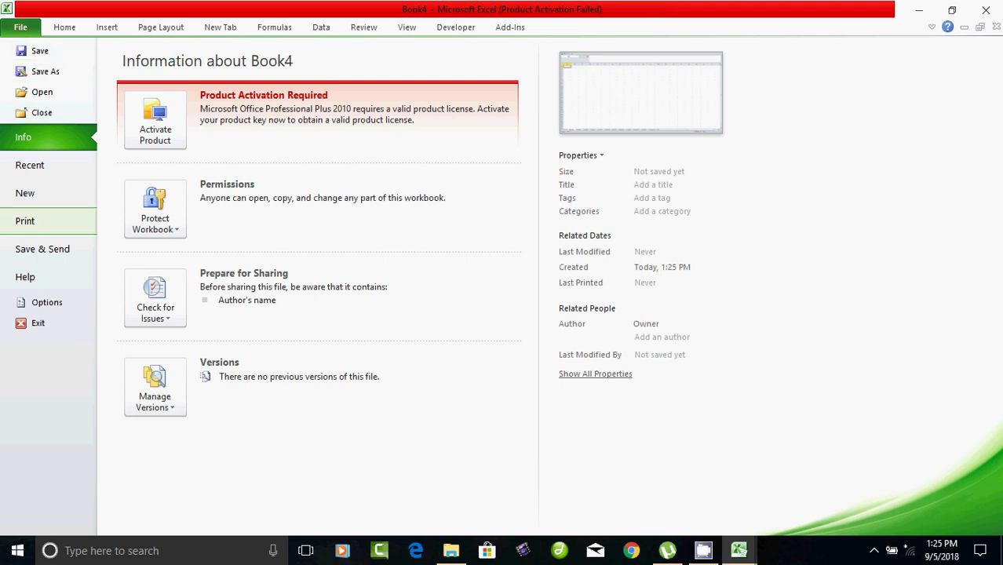
pyautogui.click(31, 193)
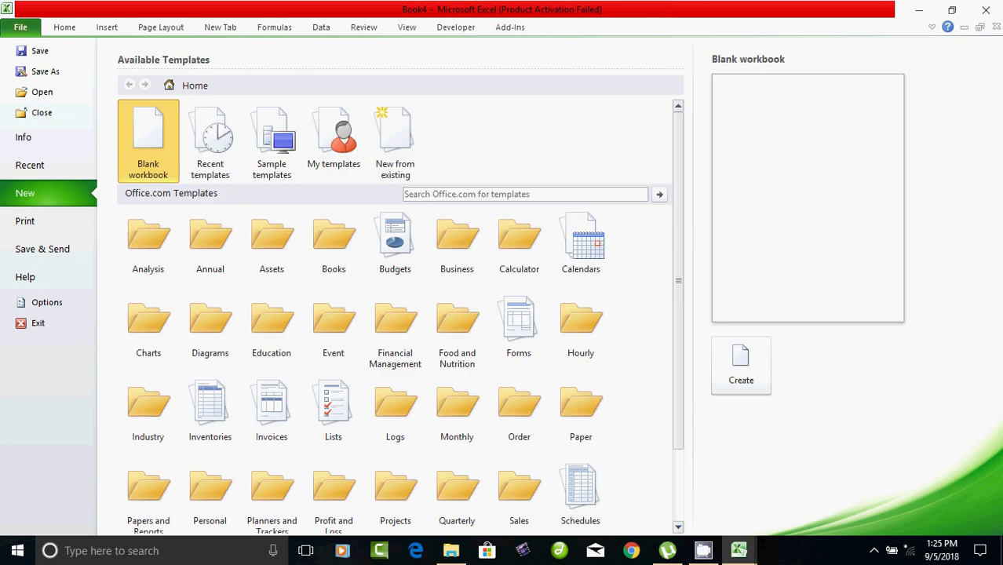
pyautogui.click(741, 365)
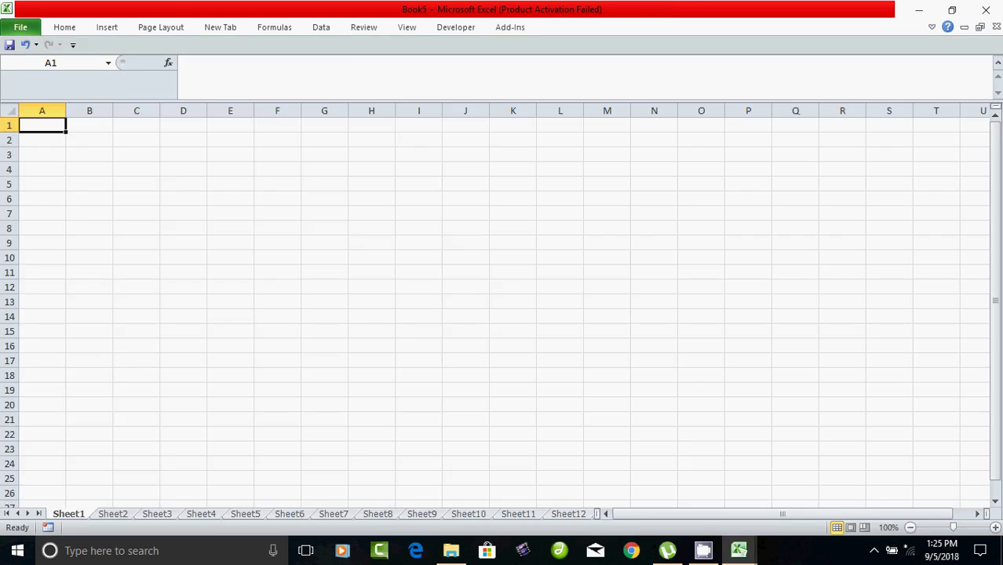
# Enter sample text: sdfadsf in A1, afdsdasfdsa in G17, dsafadsf in F10 and dsfsdafd in D7
pyautogui.write('sdfadsf')
pyautogui.click(324, 360)
pyautogui.write('afdsdasfdsa')
pyautogui.click(277, 258)
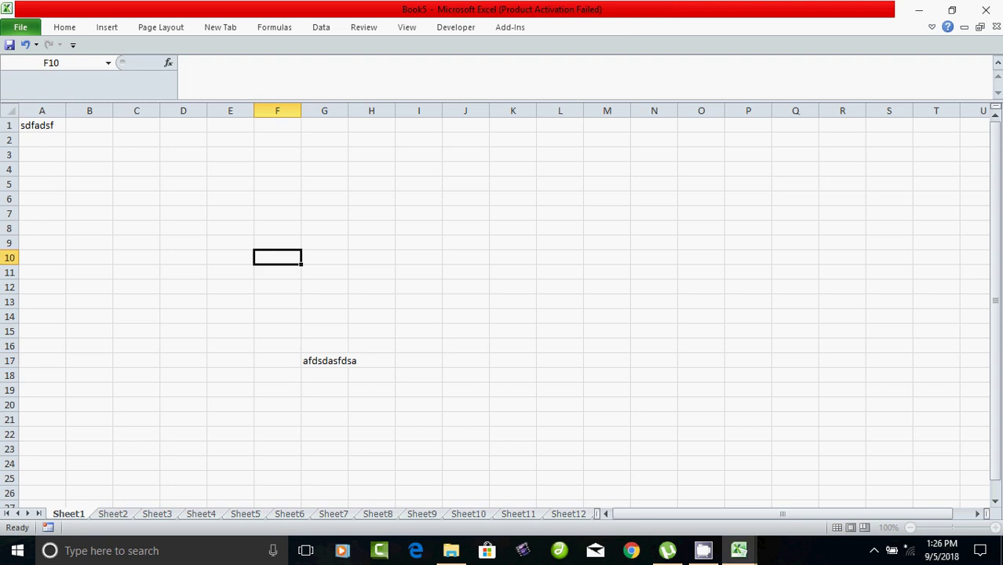
pyautogui.write('dsafadsf')
pyautogui.click(183, 213)
pyautogui.write('dsfsdafd')
pyautogui.click(371, 228)
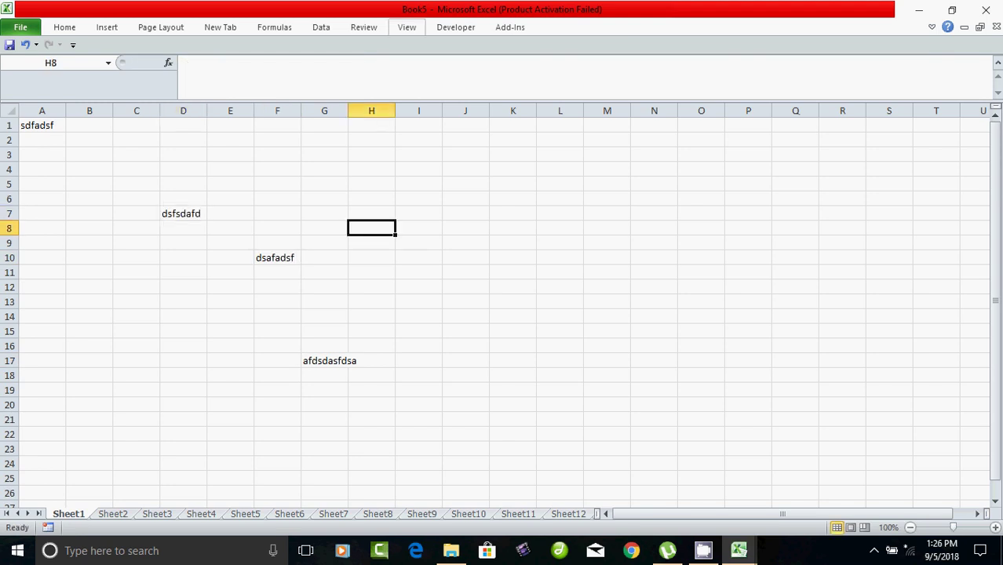
# Set the worksheet zoom to 200%
pyautogui.click(407, 27)
pyautogui.click(329, 63)
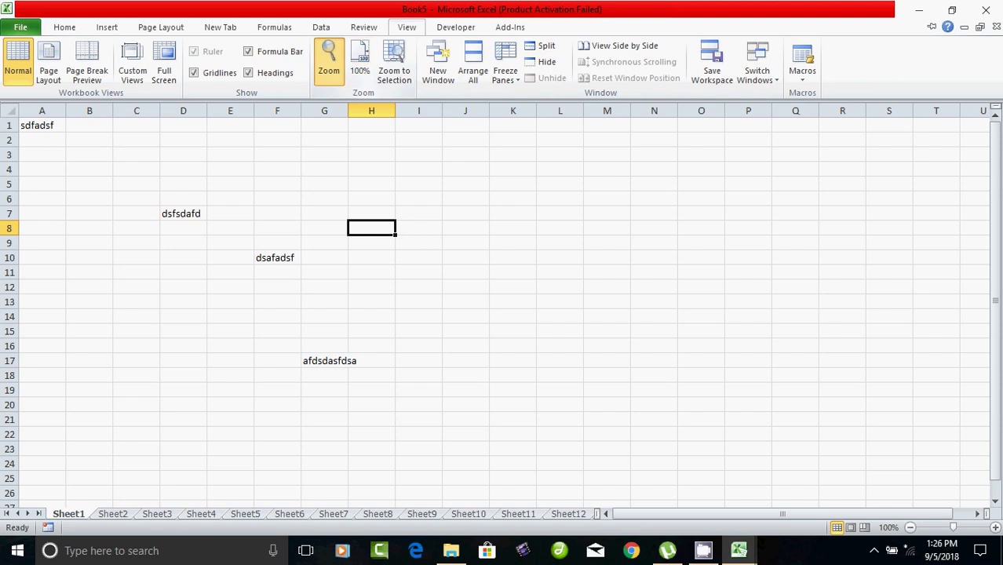
pyautogui.click(688, 214)
pyautogui.click(704, 321)
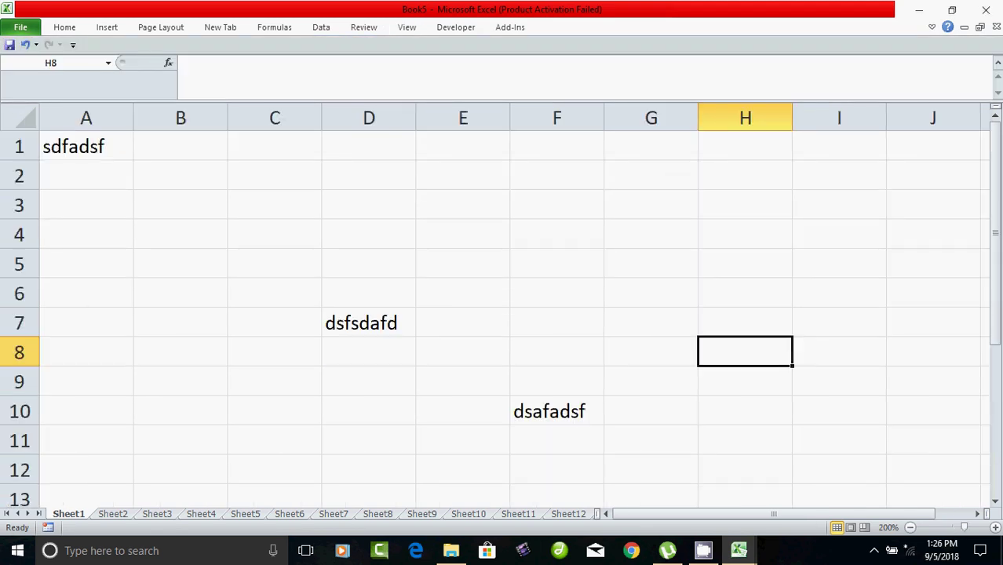
# Save the workbook with the sample text as abc in the Documents folder
pyautogui.click(20, 27)
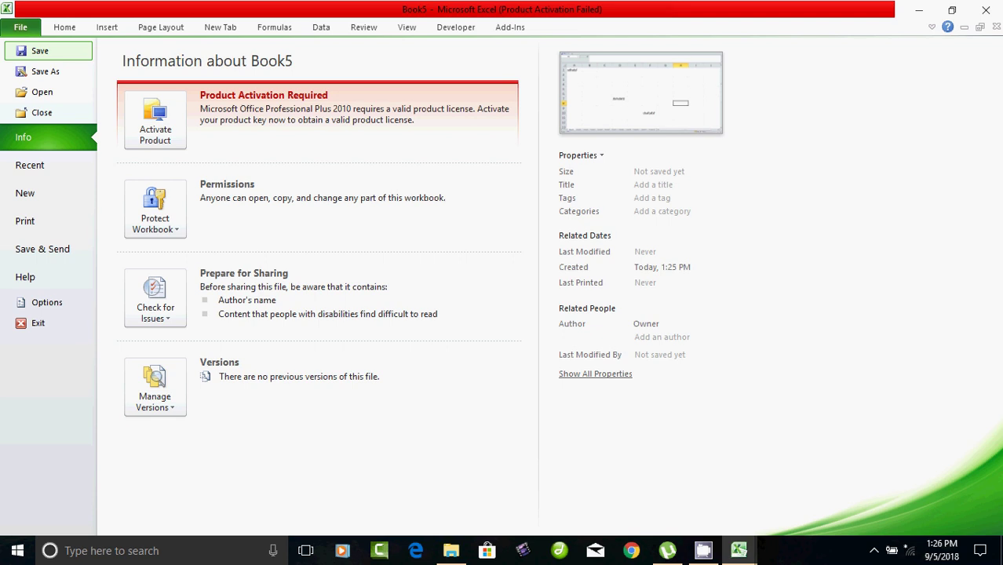
pyautogui.press('Escape')
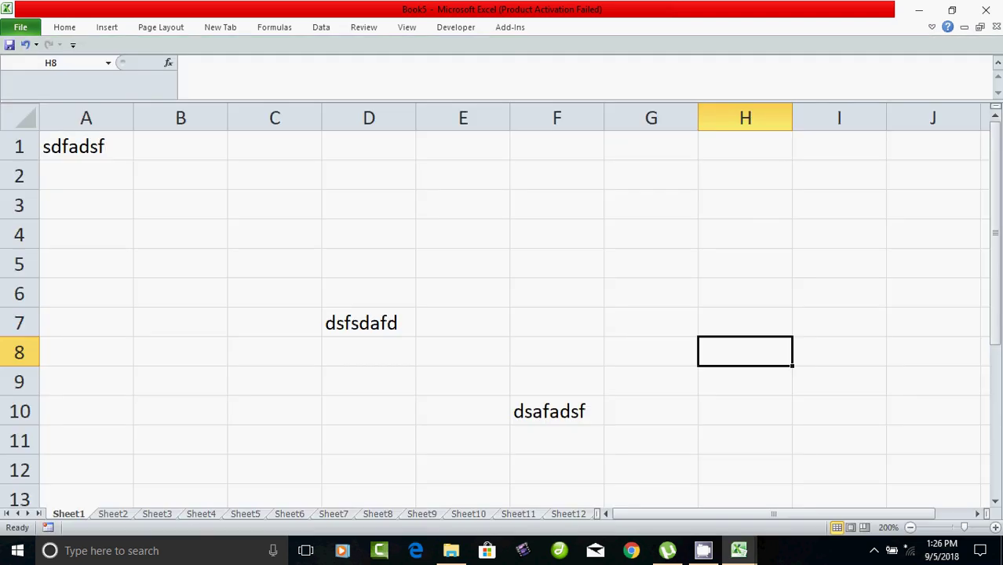
pyautogui.hotkey('ctrl', 's')
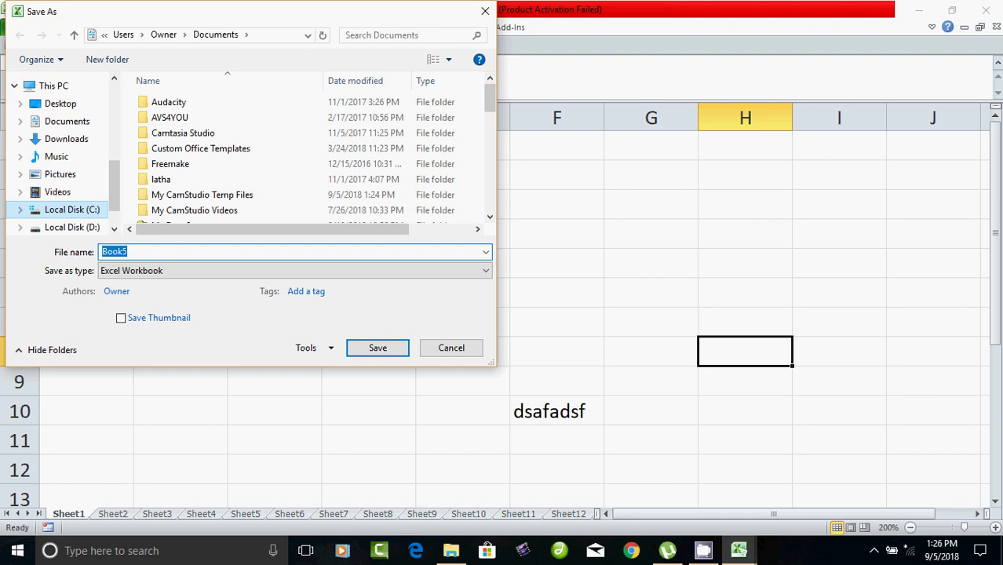
pyautogui.click(66, 138)
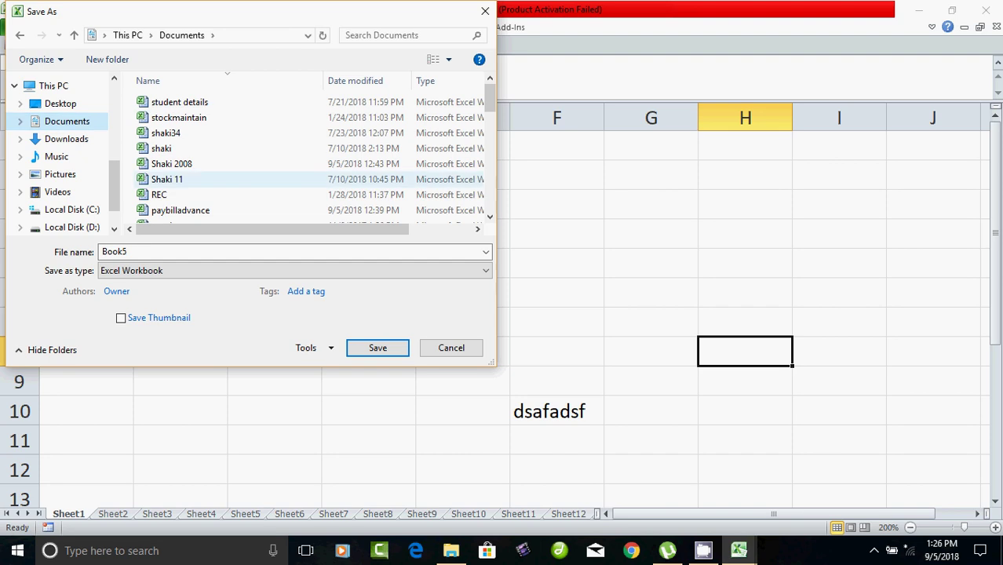
pyautogui.click(126, 251)
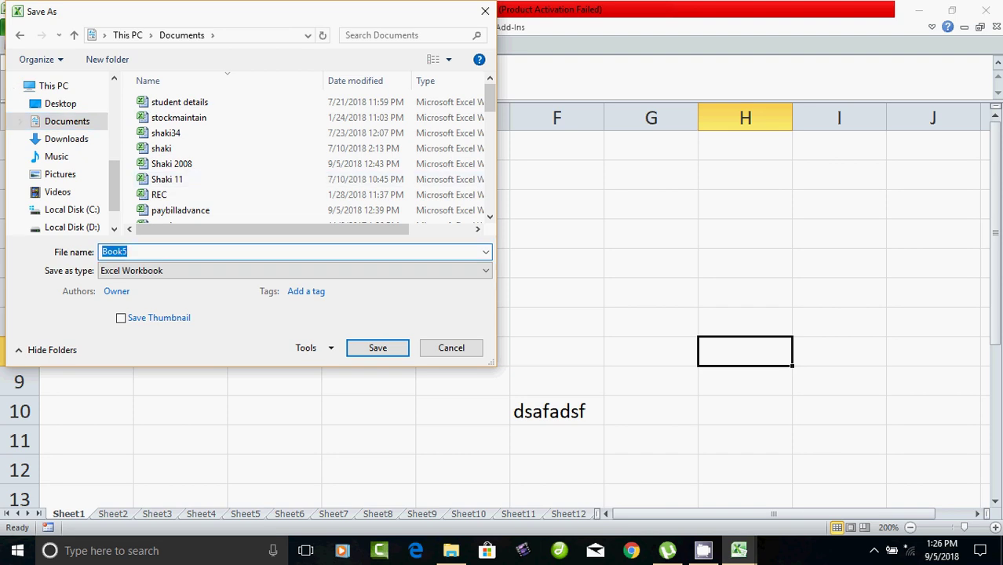
pyautogui.write('abc')
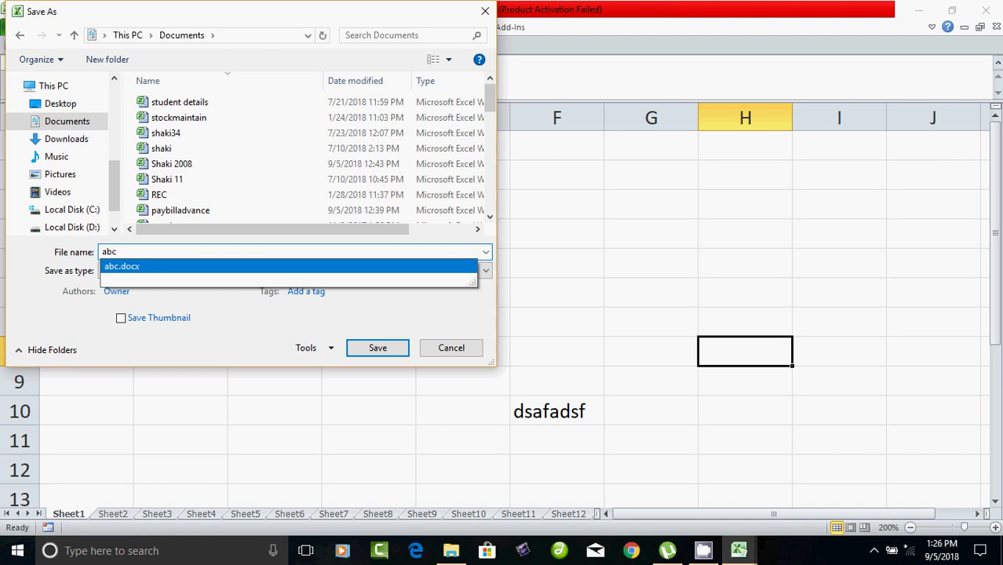
pyautogui.press('Return')
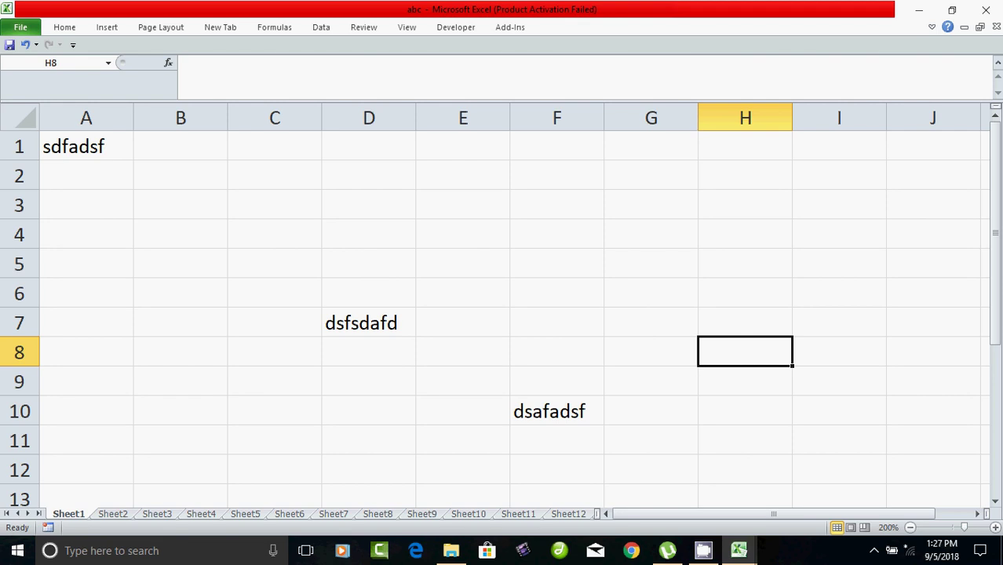
# Close the saved abc workbook
pyautogui.click(21, 26)
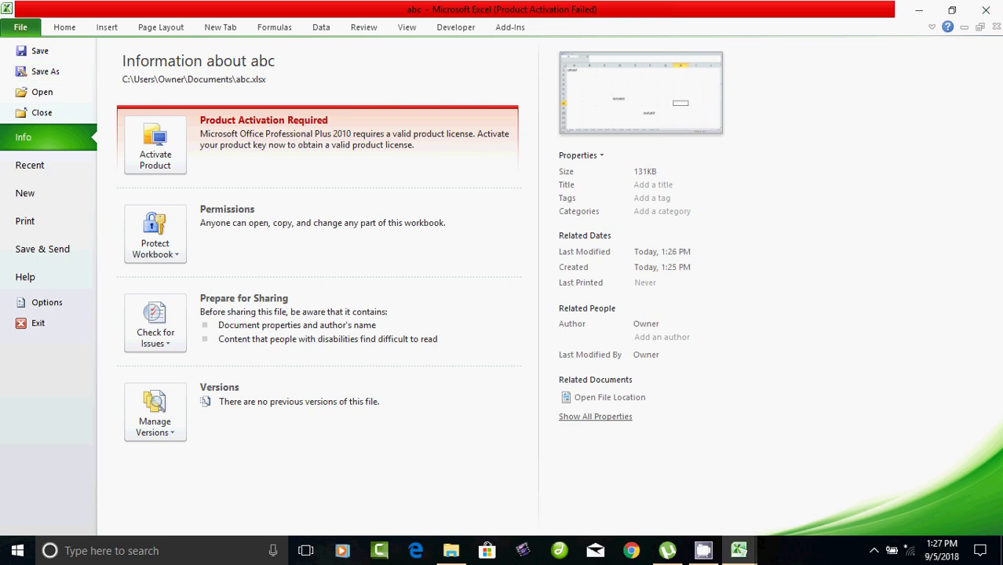
pyautogui.press('Escape')
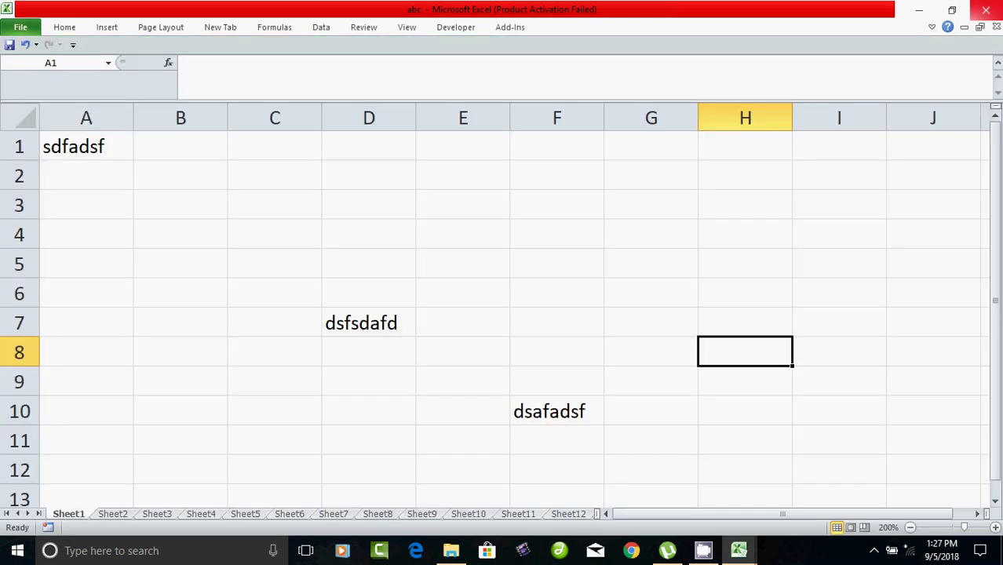
pyautogui.click(986, 9)
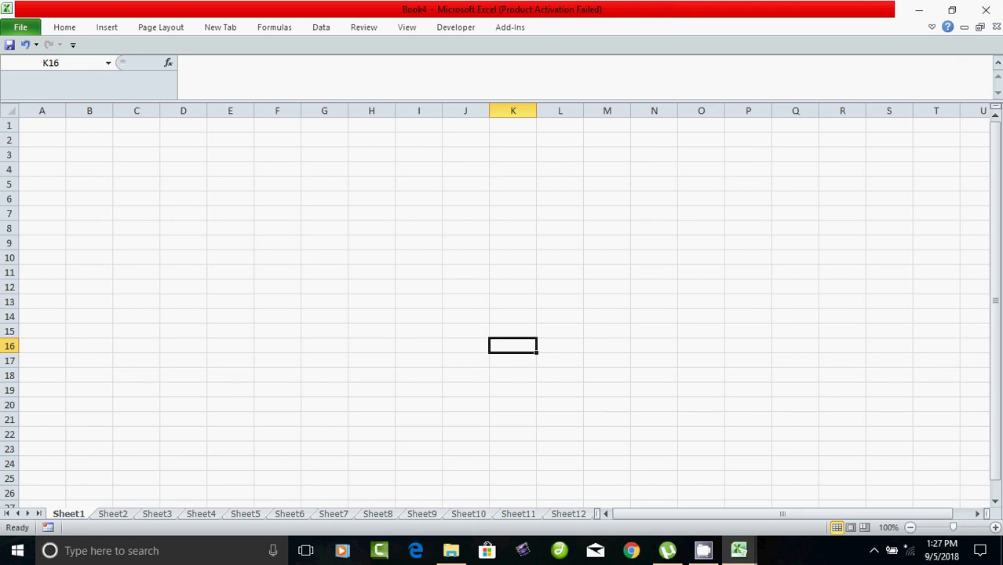
# Open the paybilladvance workbook from the Documents folder
pyautogui.hotkey('alt', 'f')
pyautogui.press('Down')
pyautogui.press('Down')
pyautogui.press('Down')
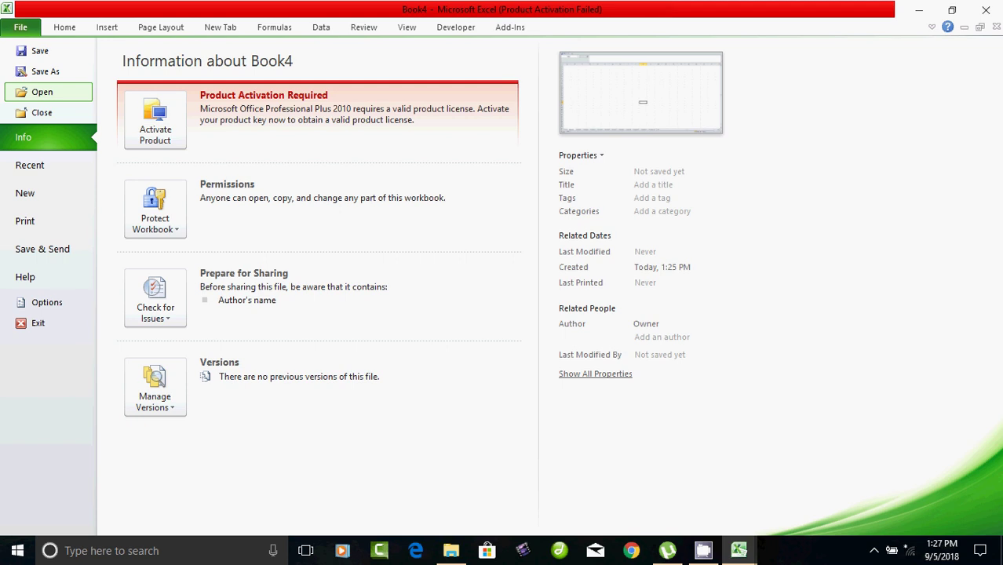
pyautogui.press('Return')
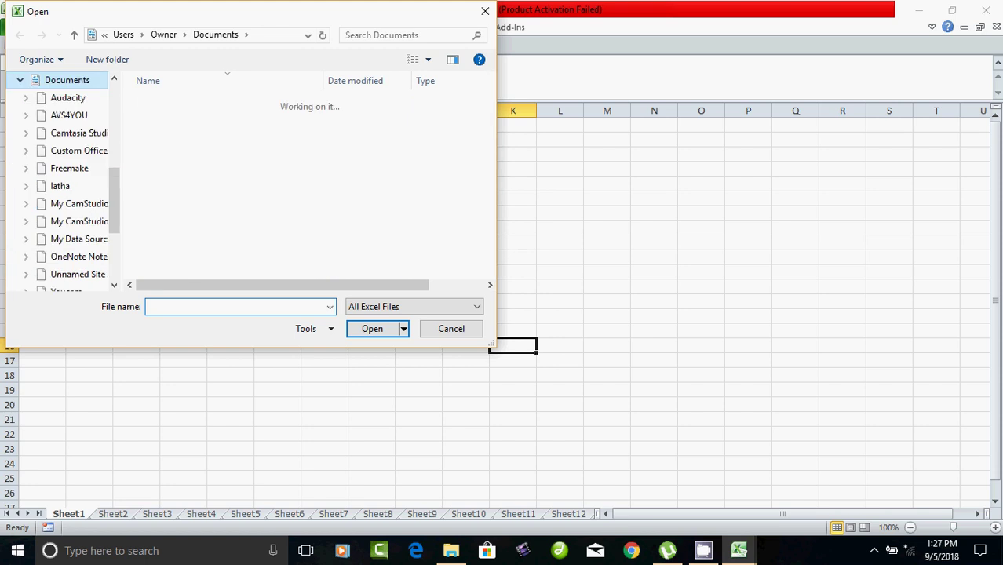
pyautogui.click(172, 163)
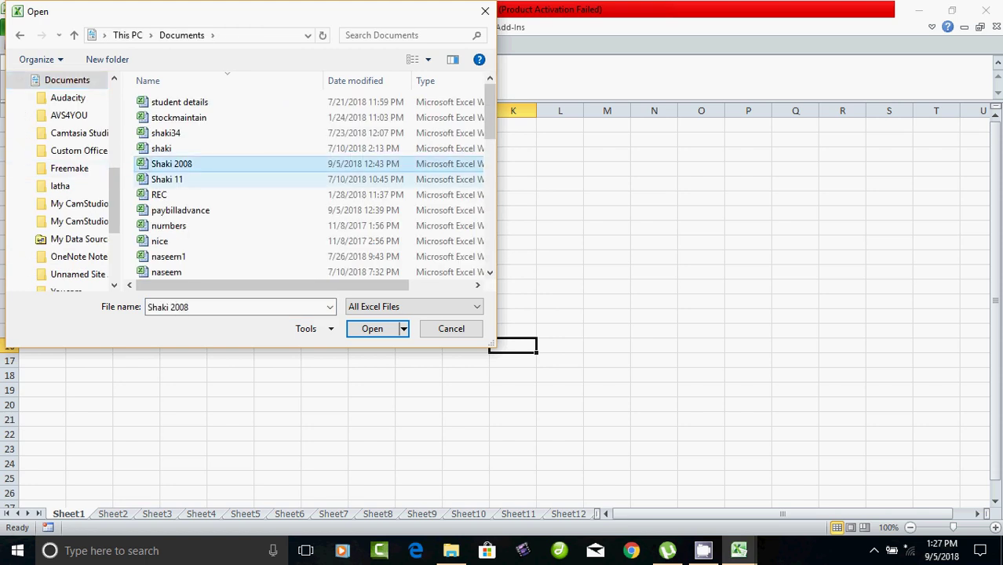
pyautogui.click(179, 102)
pyautogui.click(165, 133)
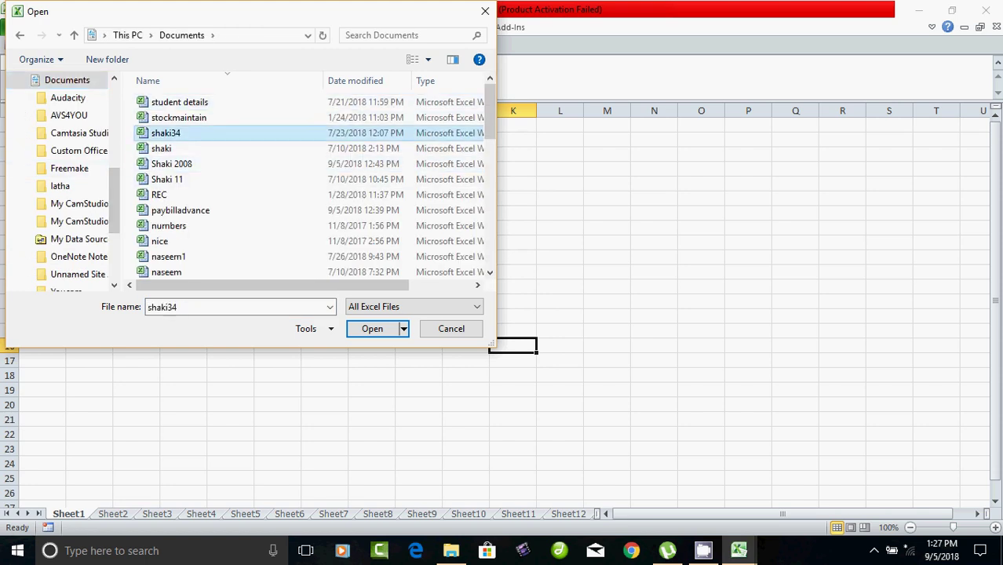
pyautogui.click(171, 163)
pyautogui.click(167, 179)
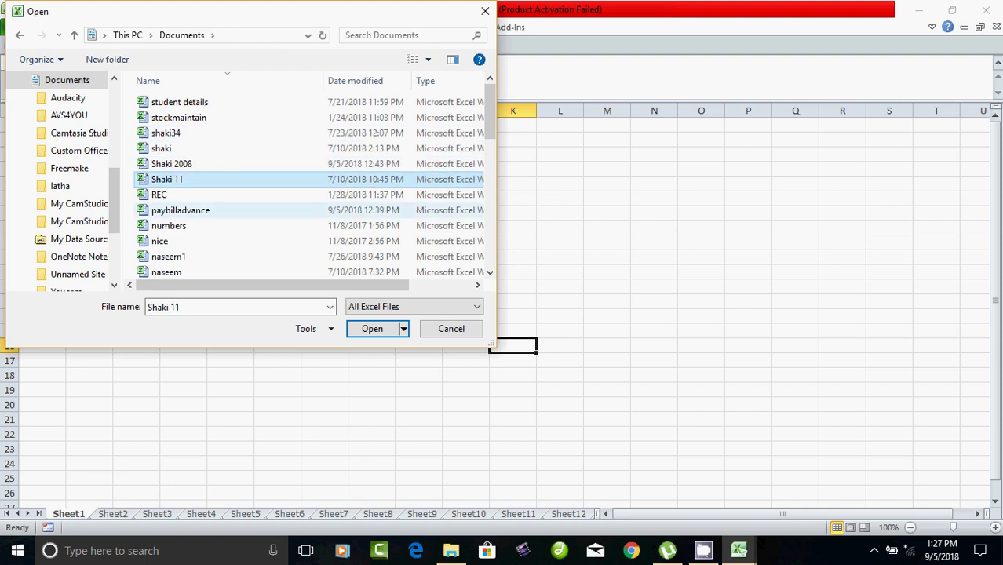
pyautogui.click(181, 211)
pyautogui.press('Tab')
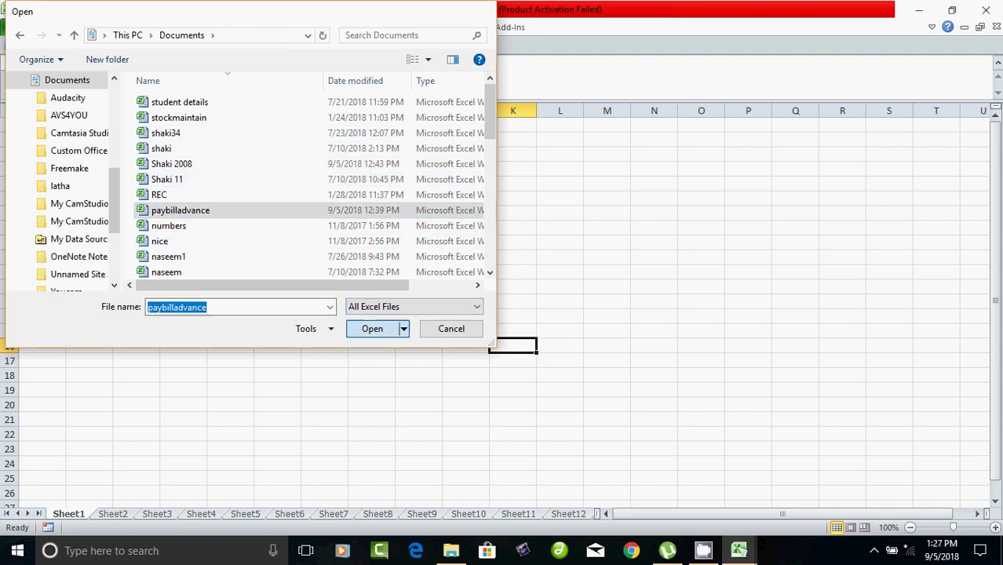
pyautogui.press('Return')
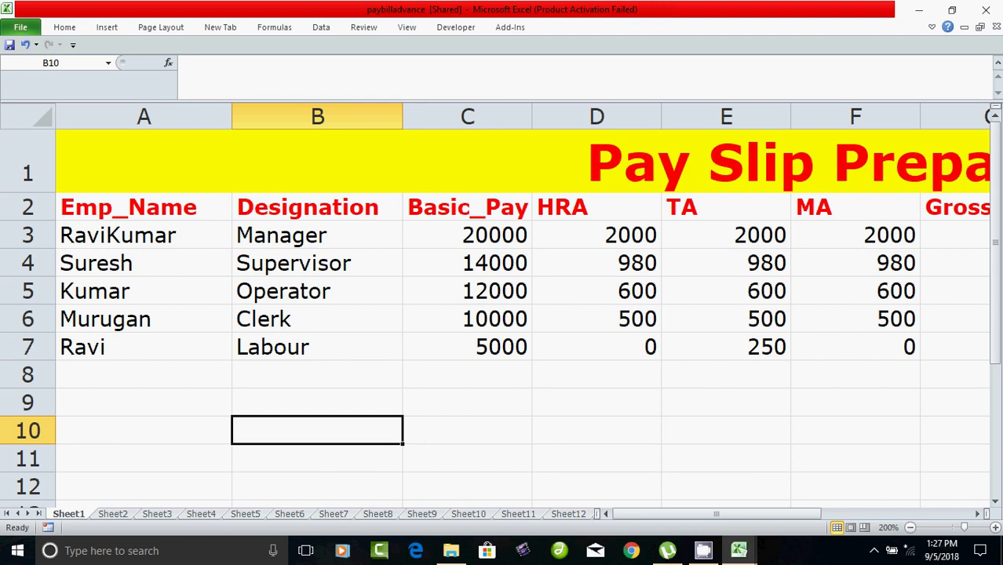
# Save a copy of the open workbook as paybilladvance100 in the Documents folder
pyautogui.click(21, 27)
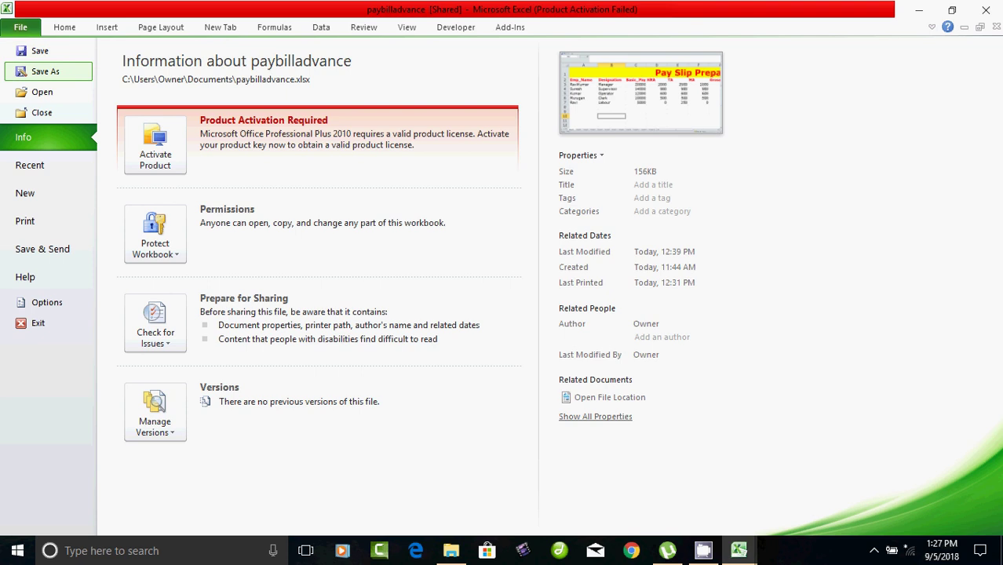
pyautogui.click(45, 71)
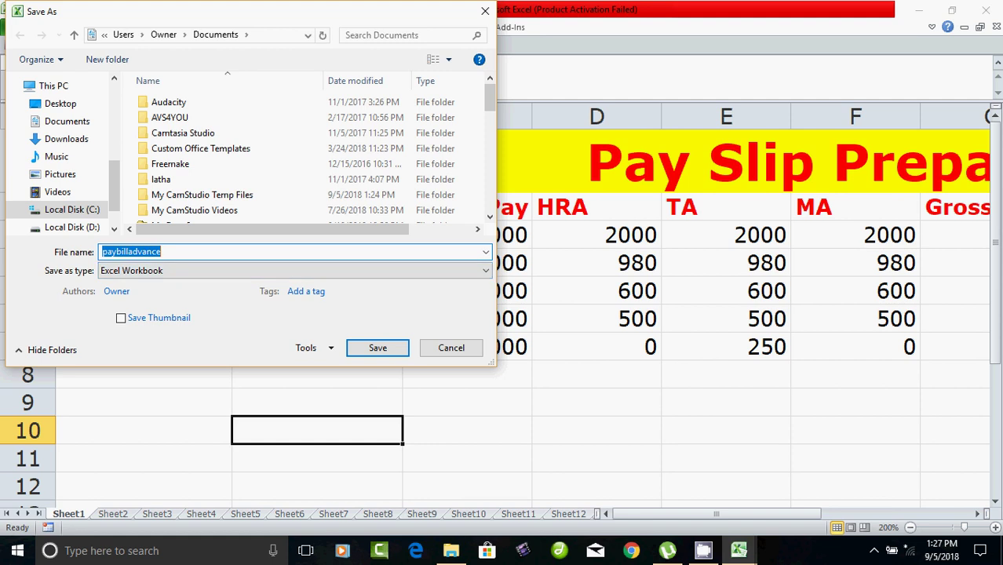
pyautogui.click(162, 251)
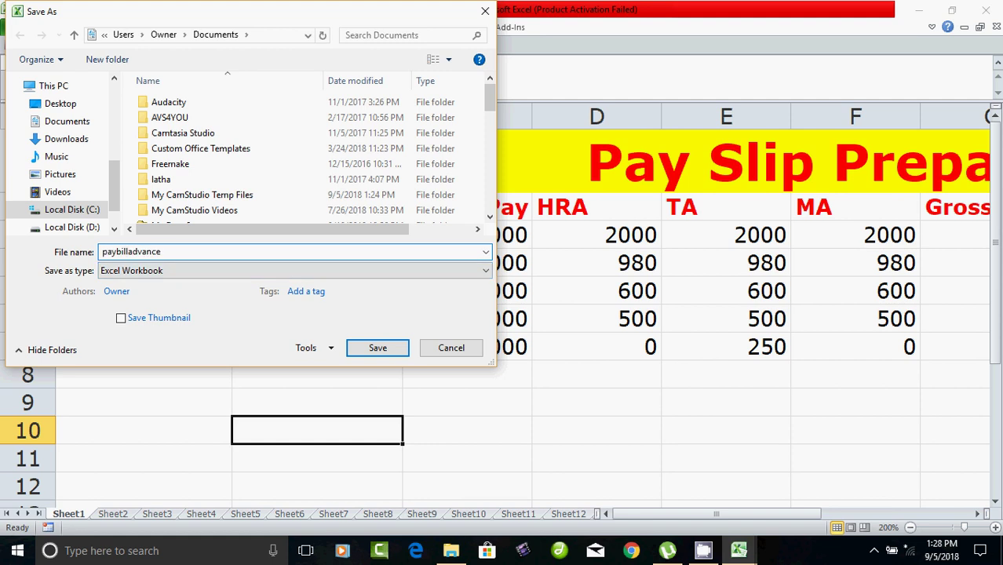
pyautogui.write('100')
pyautogui.press('Return')
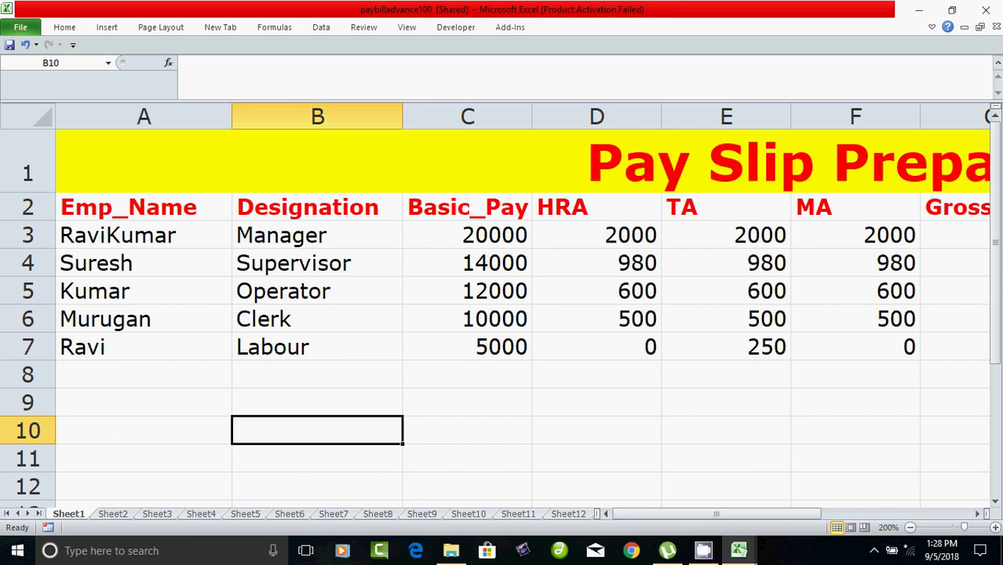
# Open the numbers workbook from the Documents folder
pyautogui.hotkey('alt', 'f')
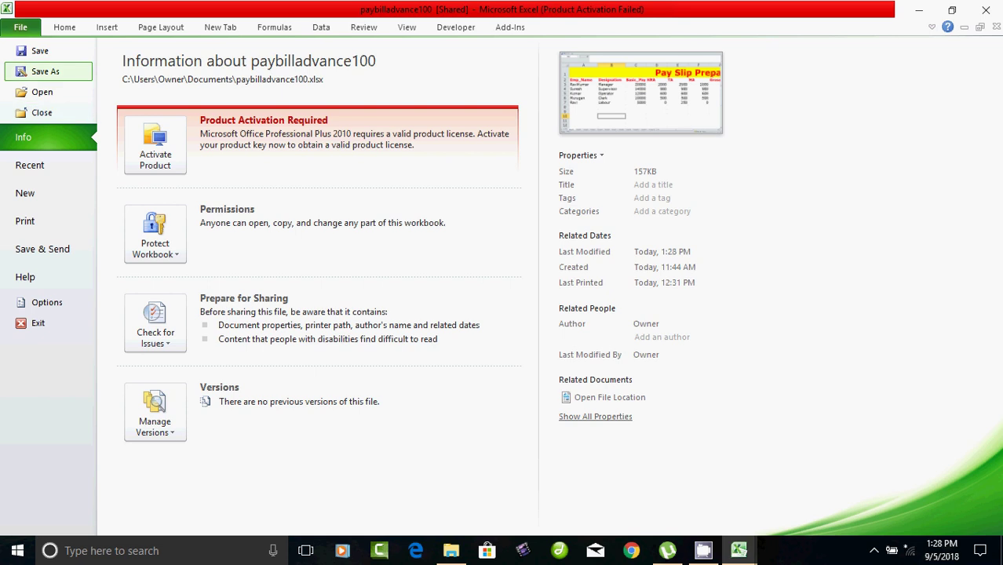
pyautogui.press('Escape')
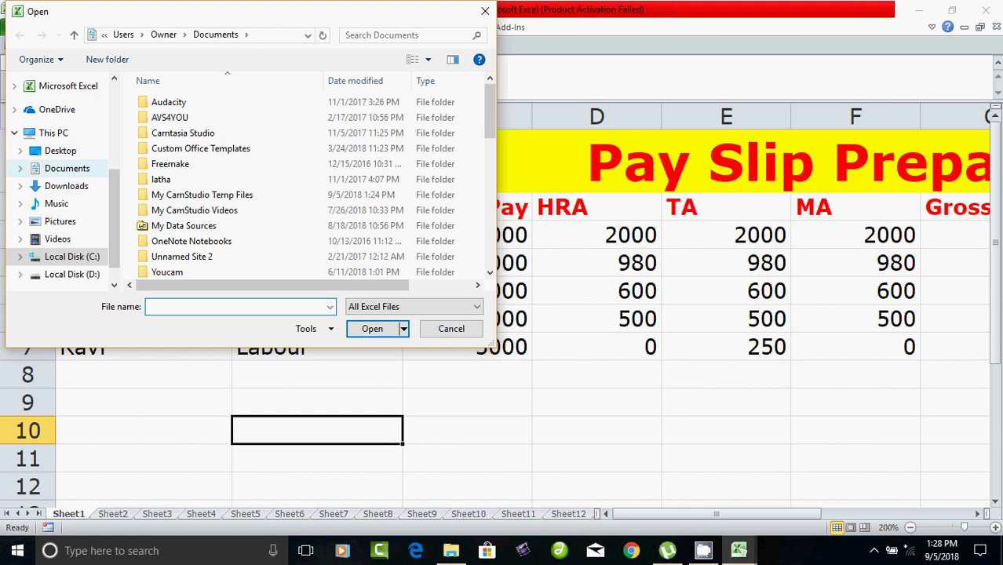
pyautogui.doubleClick(67, 168)
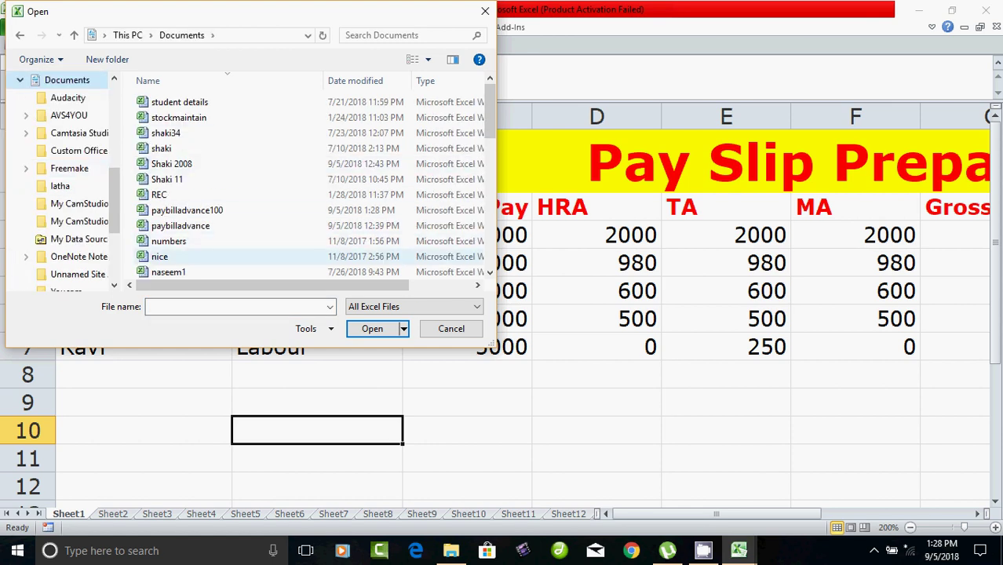
pyautogui.click(169, 241)
pyautogui.click(372, 328)
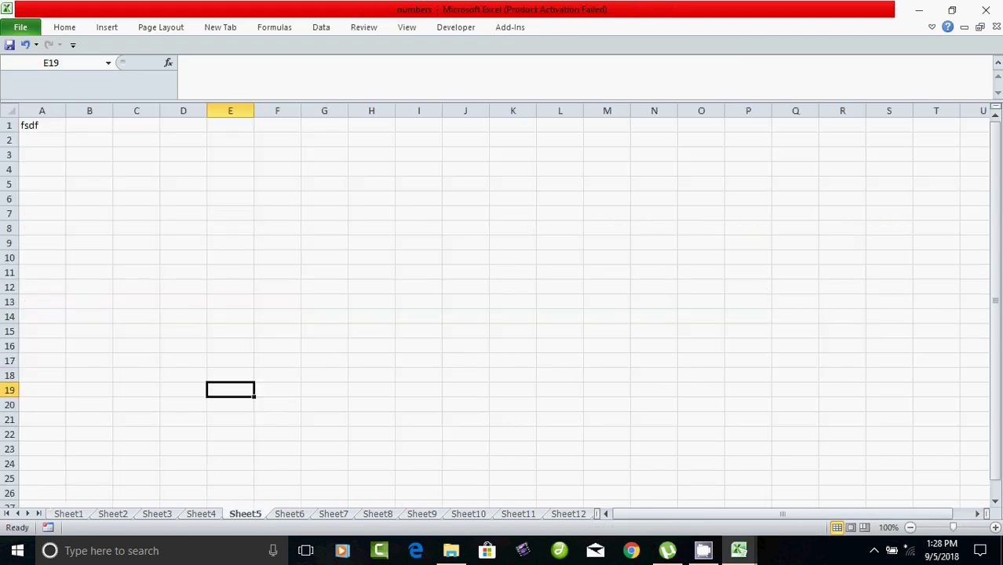
# Close the numbers workbook and the paybilladvance100 workbook
pyautogui.click(21, 27)
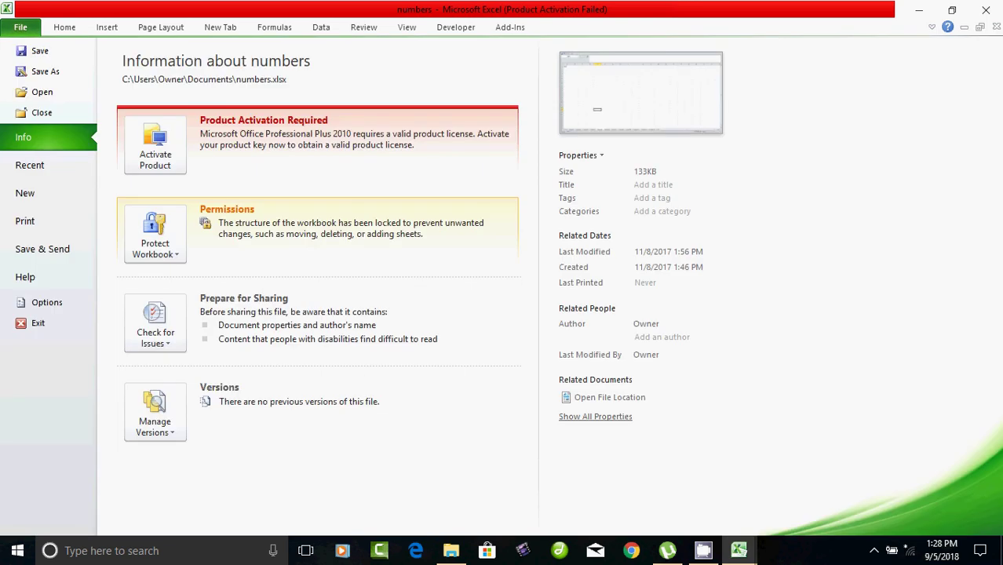
pyautogui.click(42, 113)
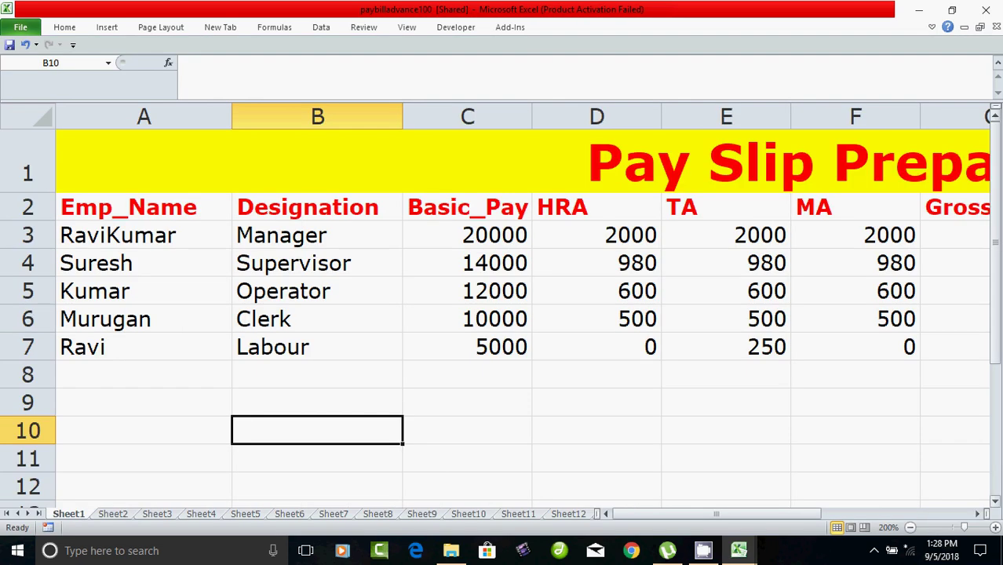
pyautogui.click(20, 28)
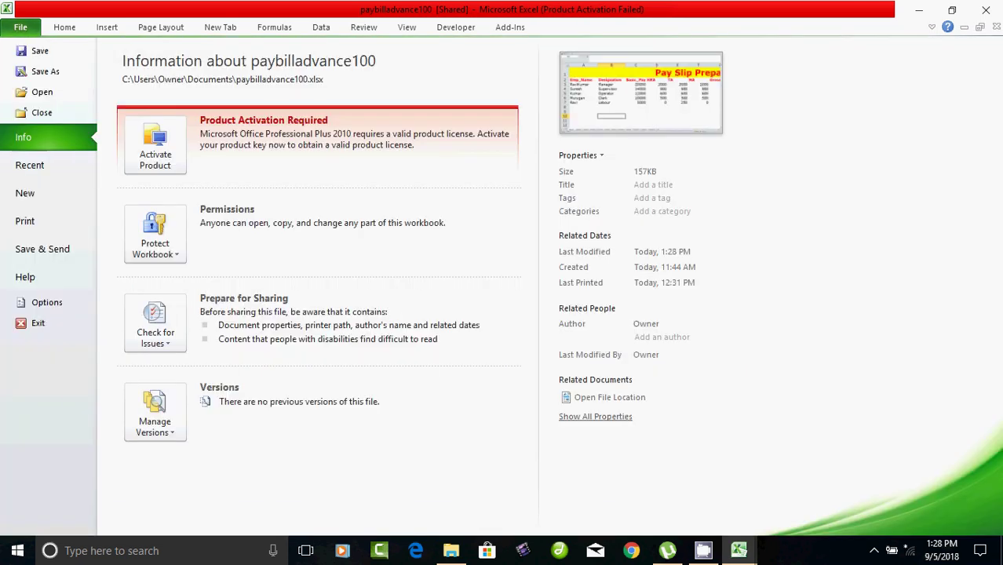
pyautogui.click(42, 112)
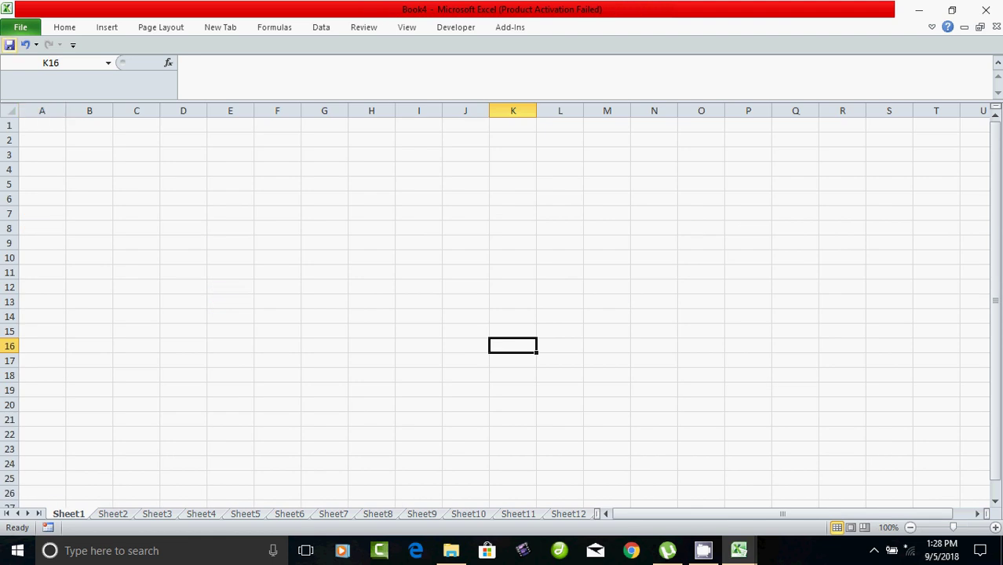
pyautogui.click(20, 27)
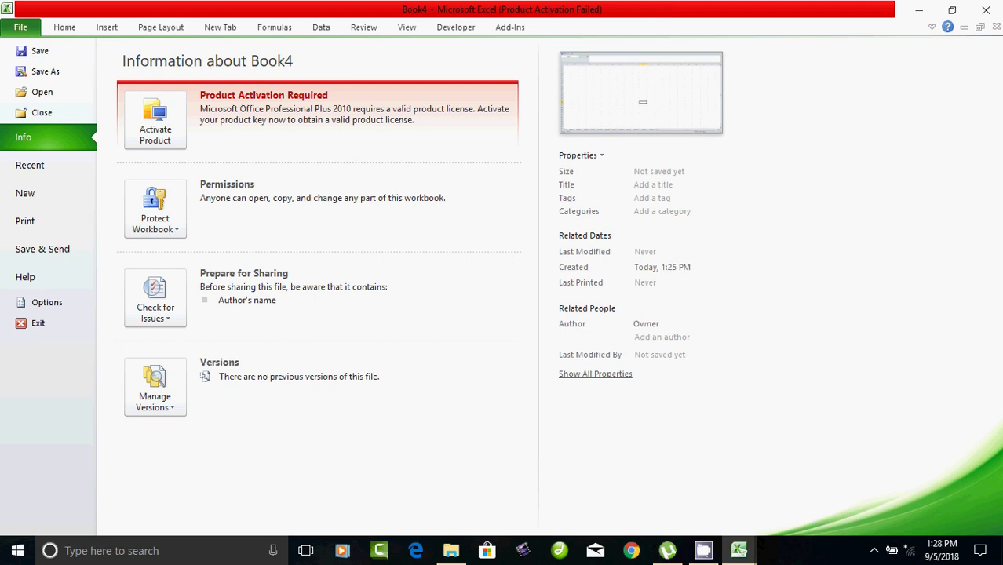
pyautogui.click(48, 165)
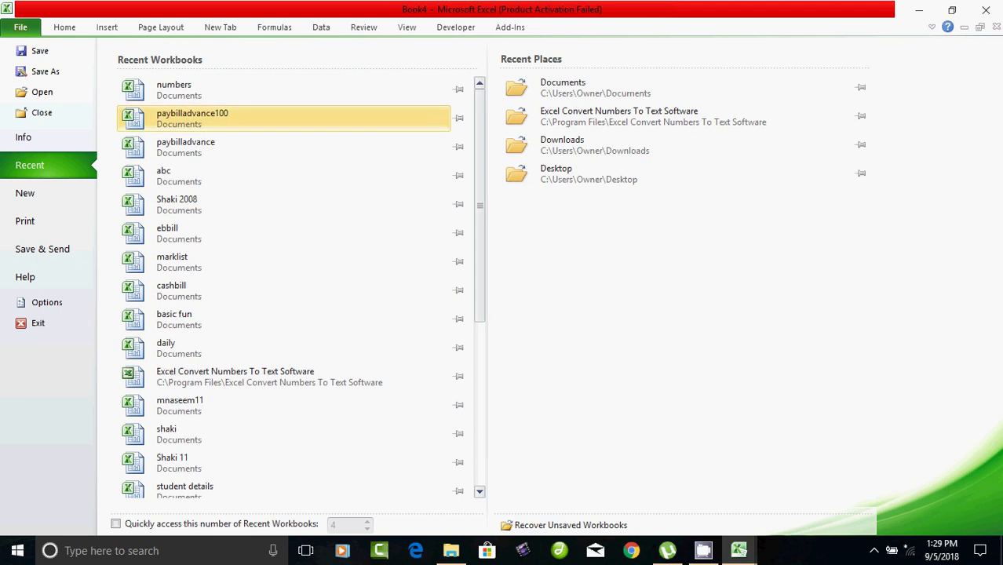
pyautogui.click(43, 92)
pyautogui.hotkey('ctrl', 'o')
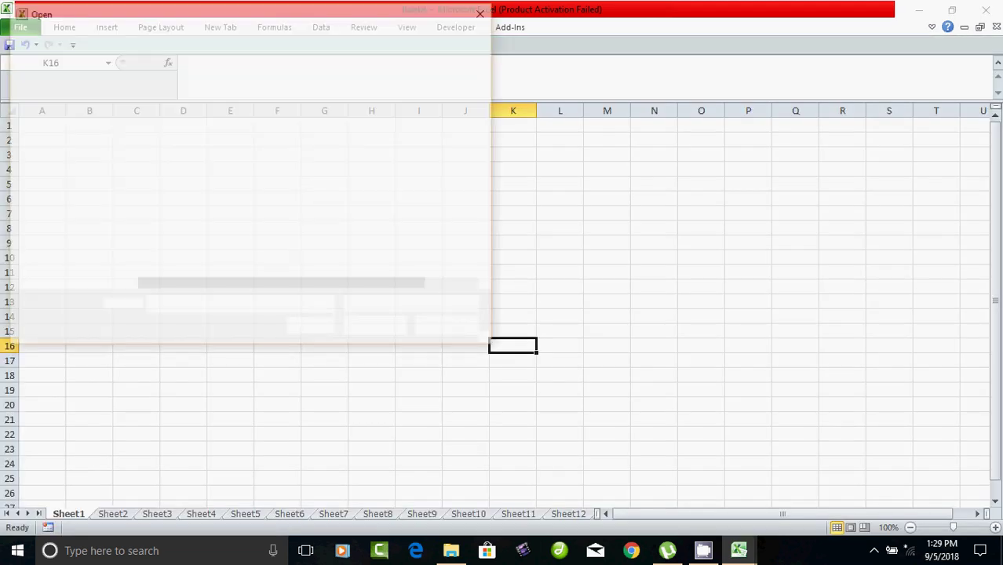
pyautogui.press('Escape')
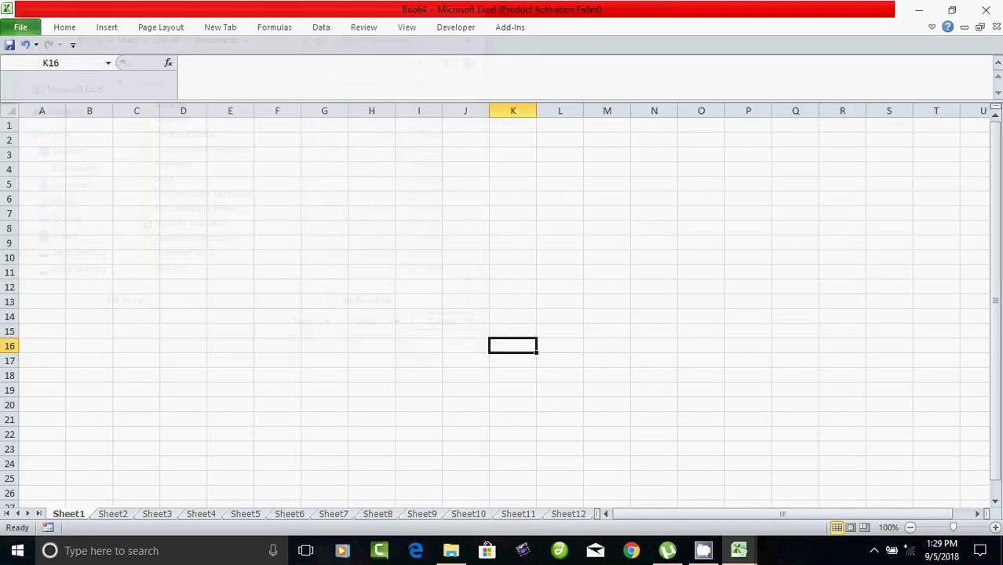
# Open the workbook containing the stationery items from the list of recent workbooks
pyautogui.hotkey('alt', 'f')
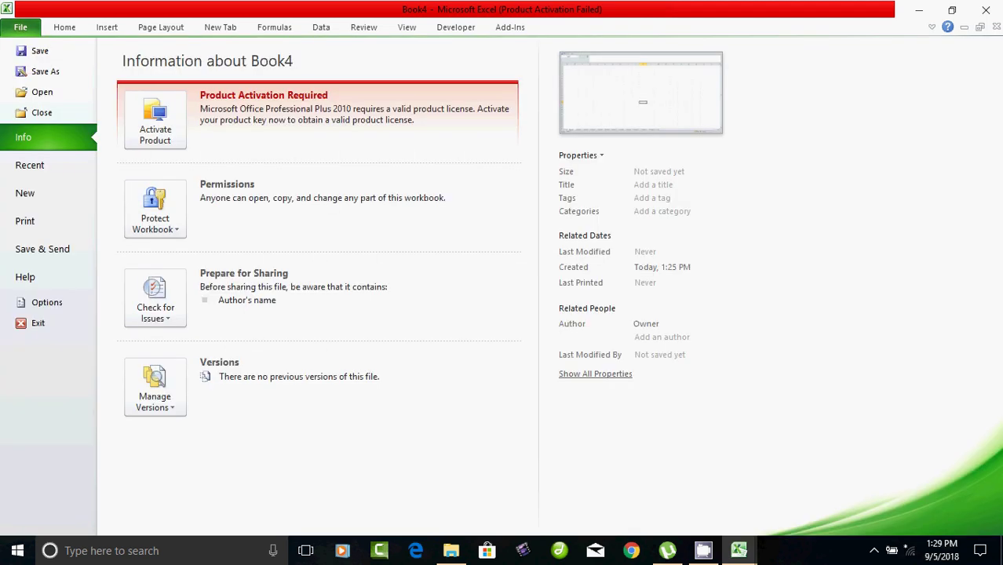
pyautogui.press('Down')
pyautogui.press('Return')
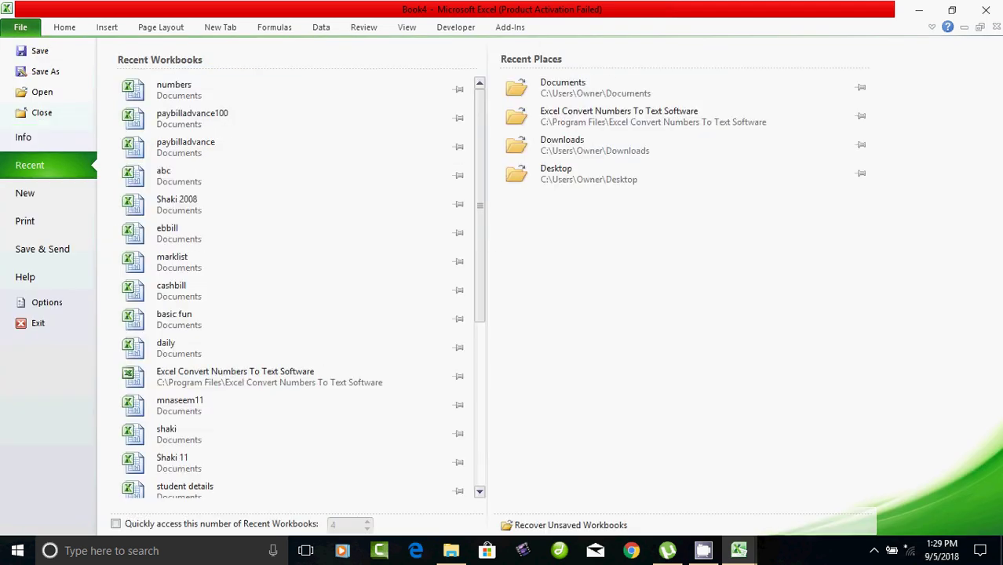
pyautogui.scroll(-5, 283, 286)
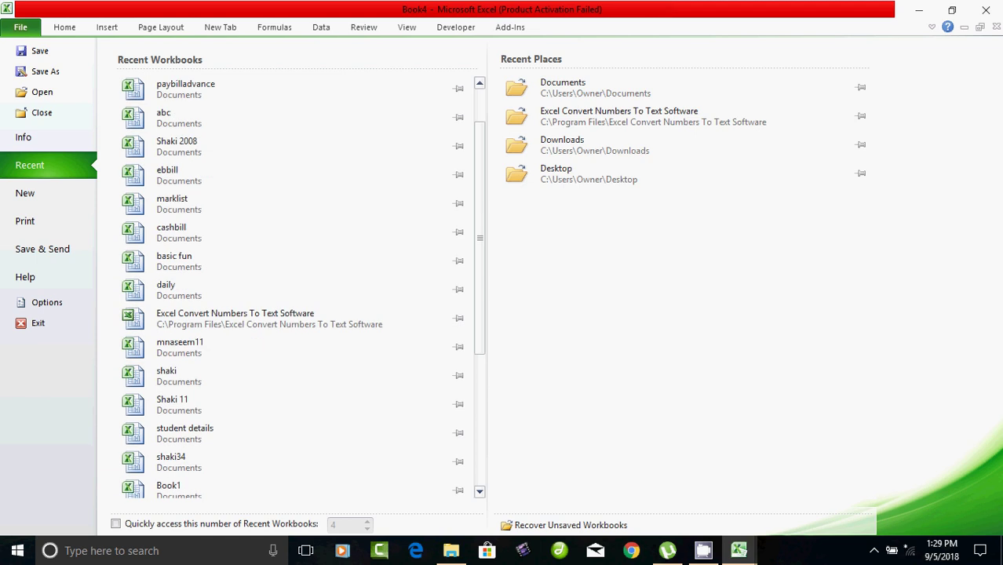
pyautogui.click(283, 284)
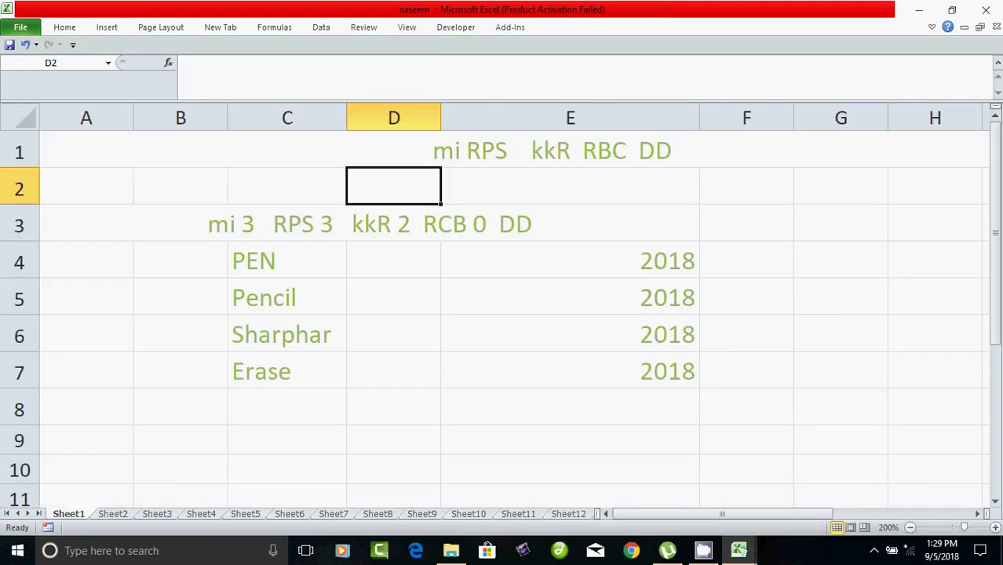
# Close the stationery items workbook
pyautogui.click(20, 27)
pyautogui.press('Down')
pyautogui.press('Down')
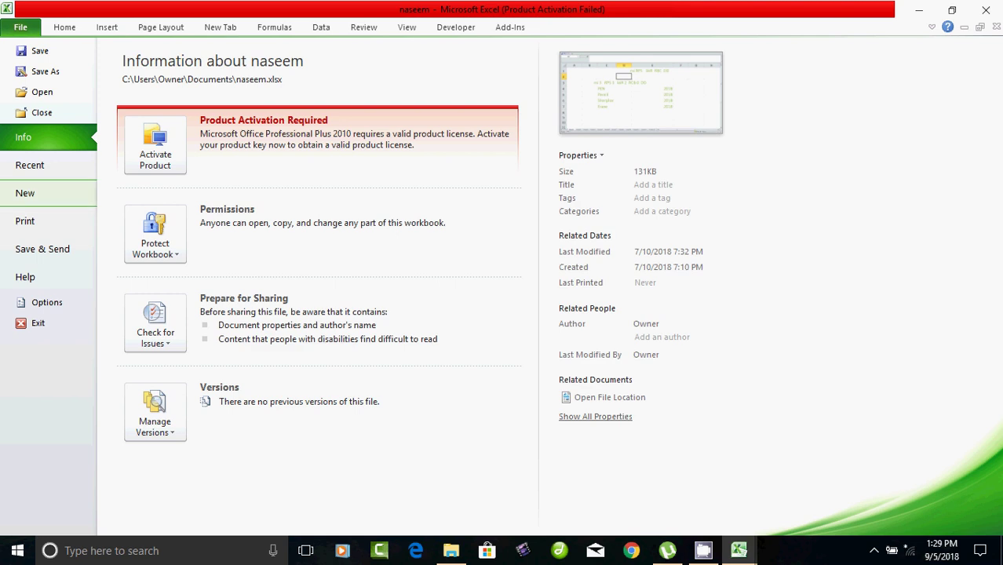
pyautogui.press('Down')
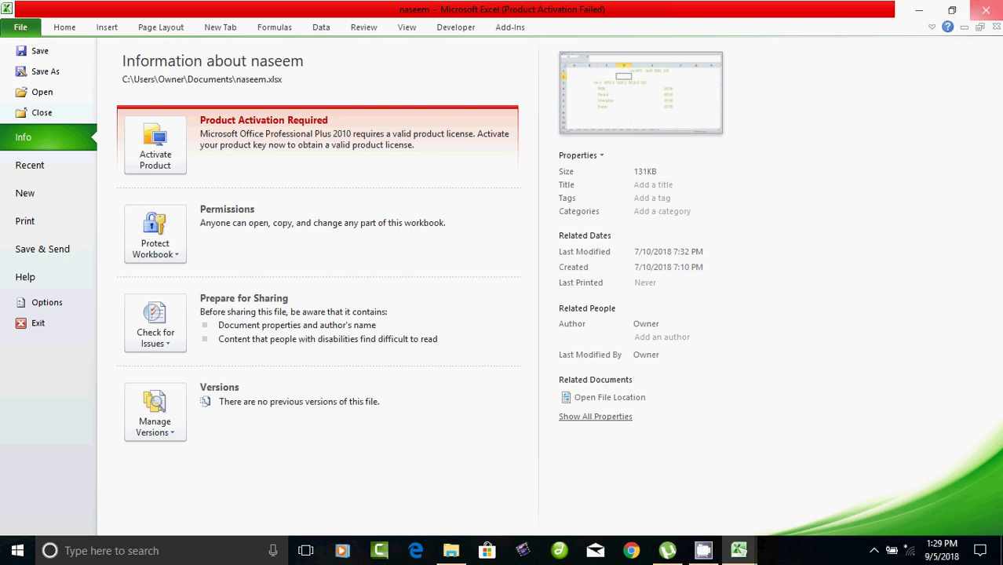
pyautogui.click(985, 10)
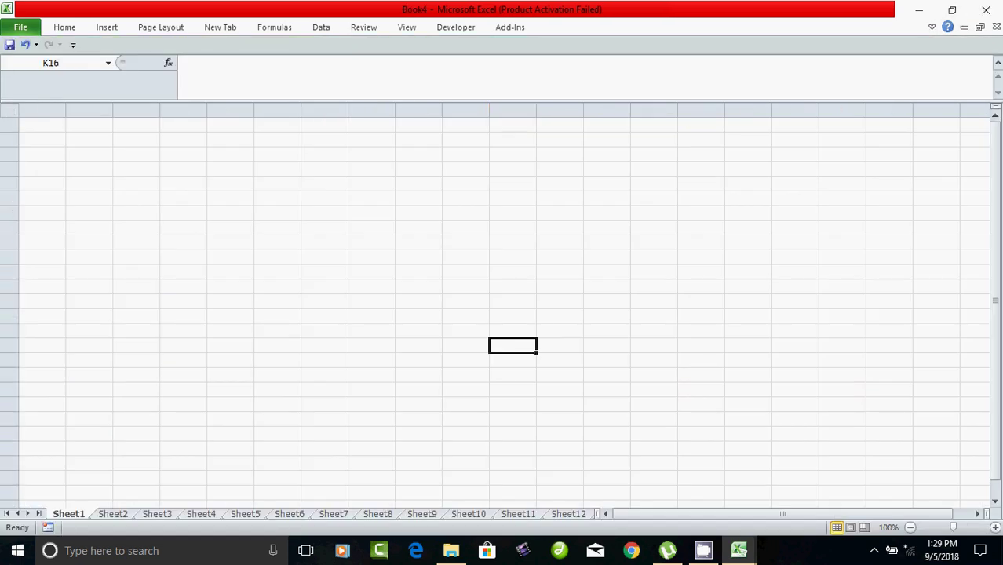
# Open the paybilladvance100 workbook from the Documents folder
pyautogui.click(20, 26)
pyautogui.click(42, 92)
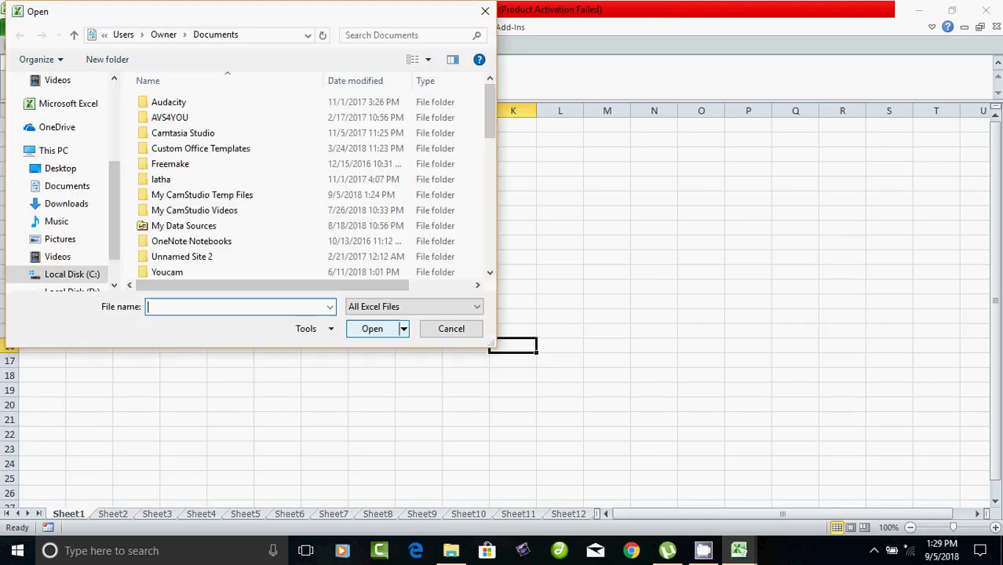
pyautogui.click(67, 186)
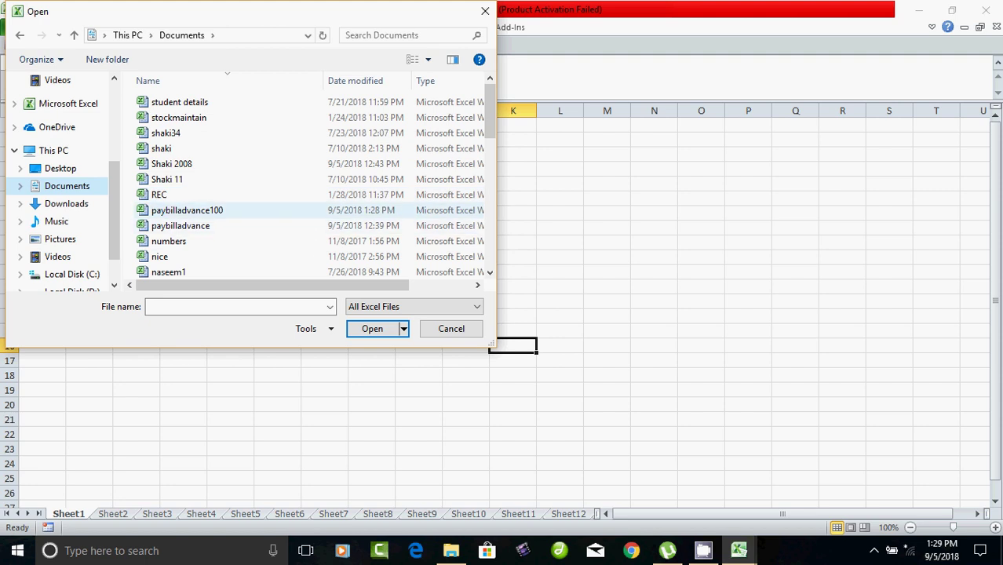
pyautogui.click(187, 210)
pyautogui.press('Return')
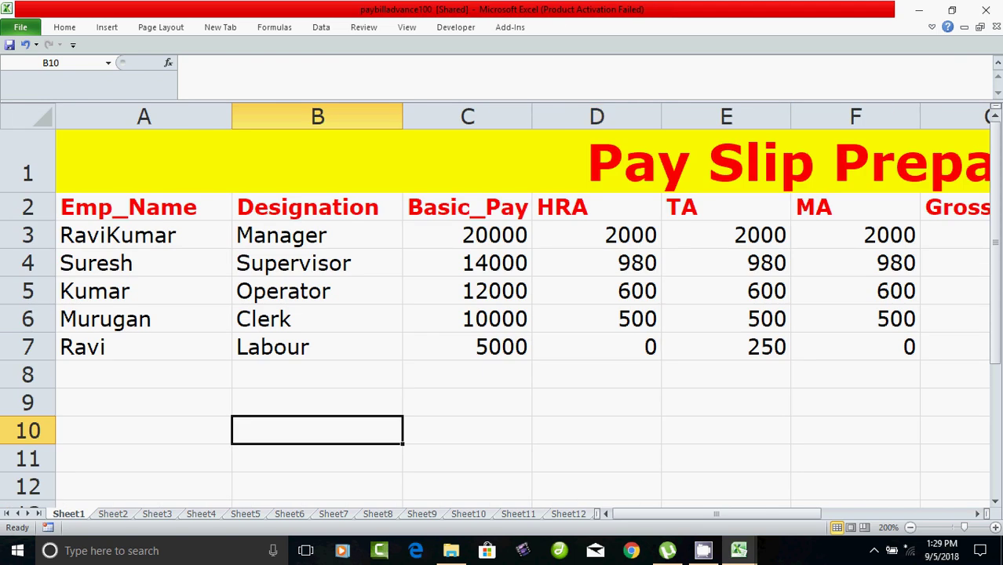
# View the print settings and print preview of the pay slip sheet
pyautogui.click(20, 26)
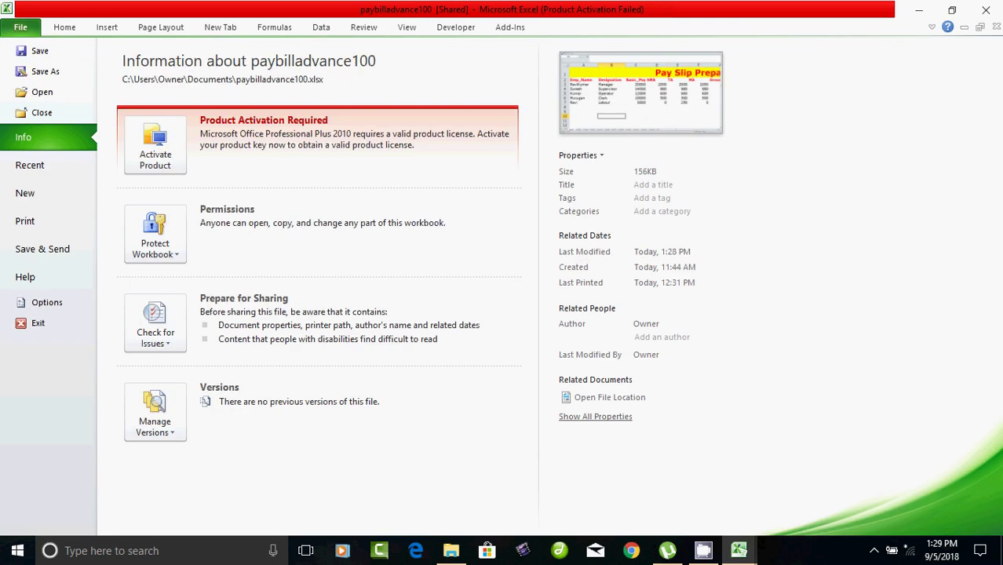
pyautogui.click(24, 220)
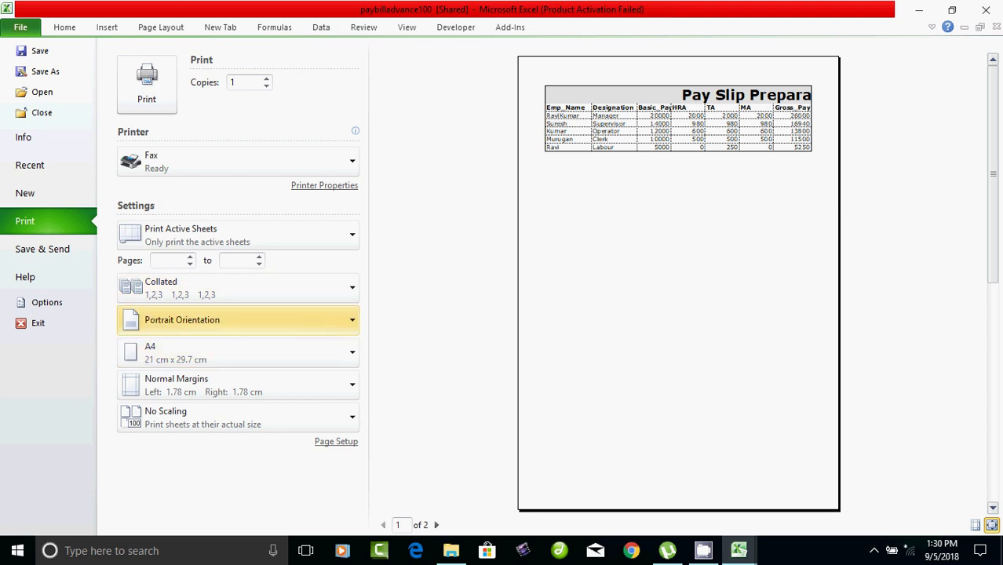
# Set the pay slip printout to landscape orientation on A5 paper, printing only the active sheets
pyautogui.click(236, 320)
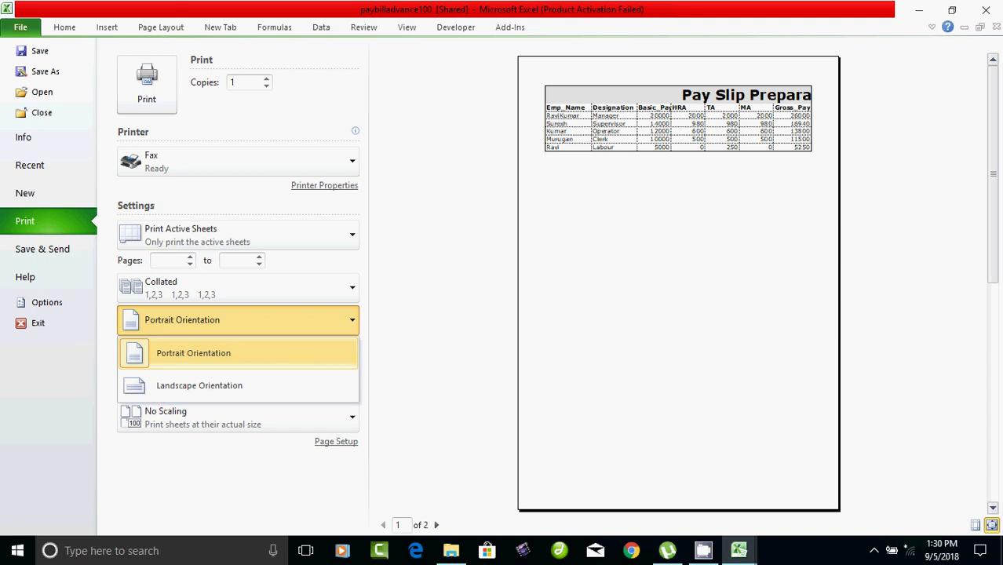
pyautogui.click(200, 386)
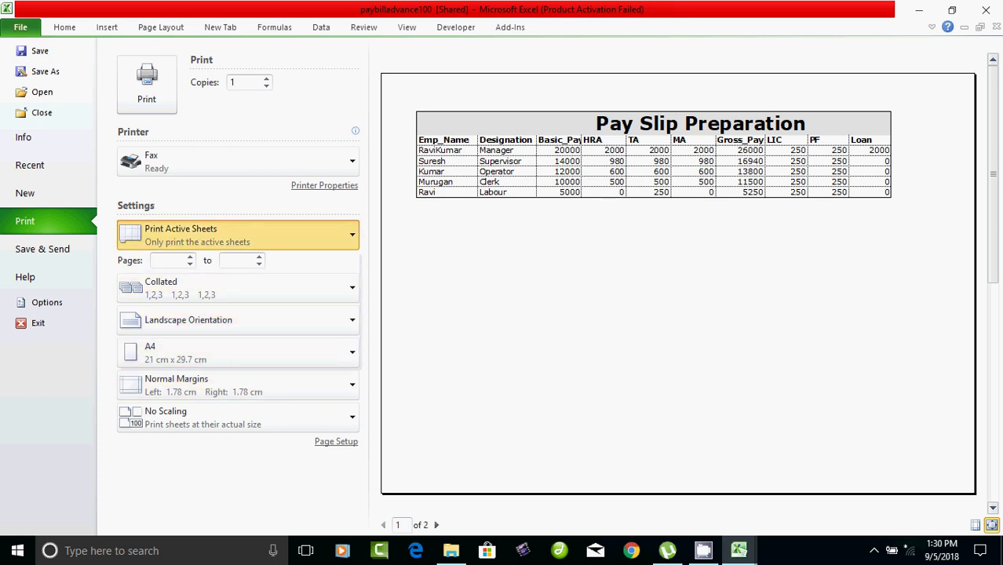
pyautogui.click(236, 234)
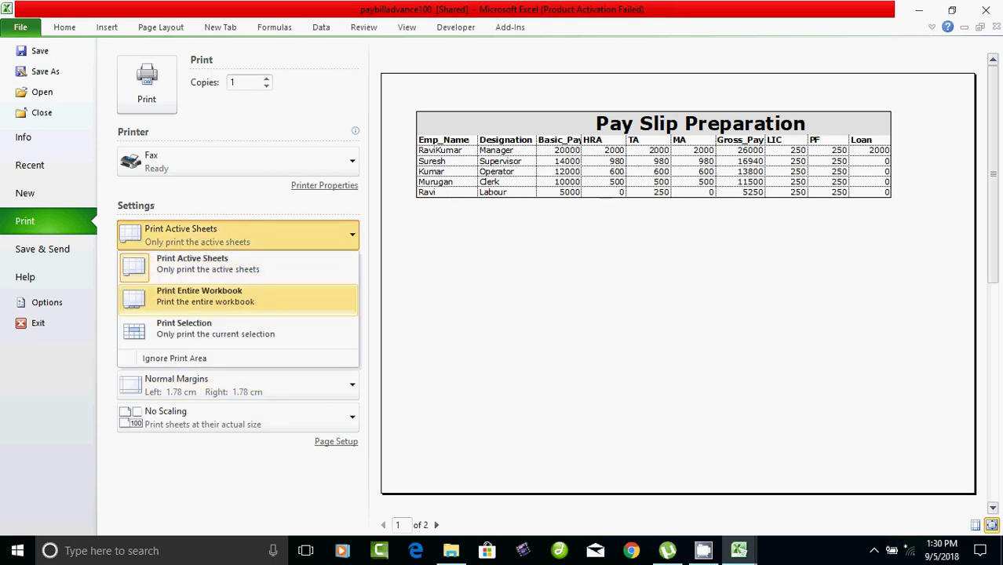
pyautogui.click(193, 264)
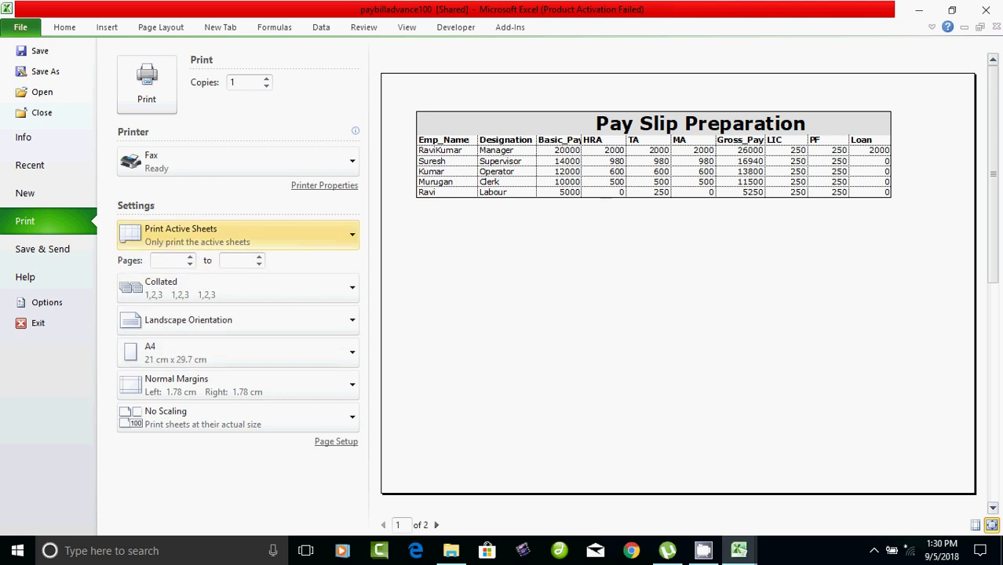
pyautogui.click(235, 352)
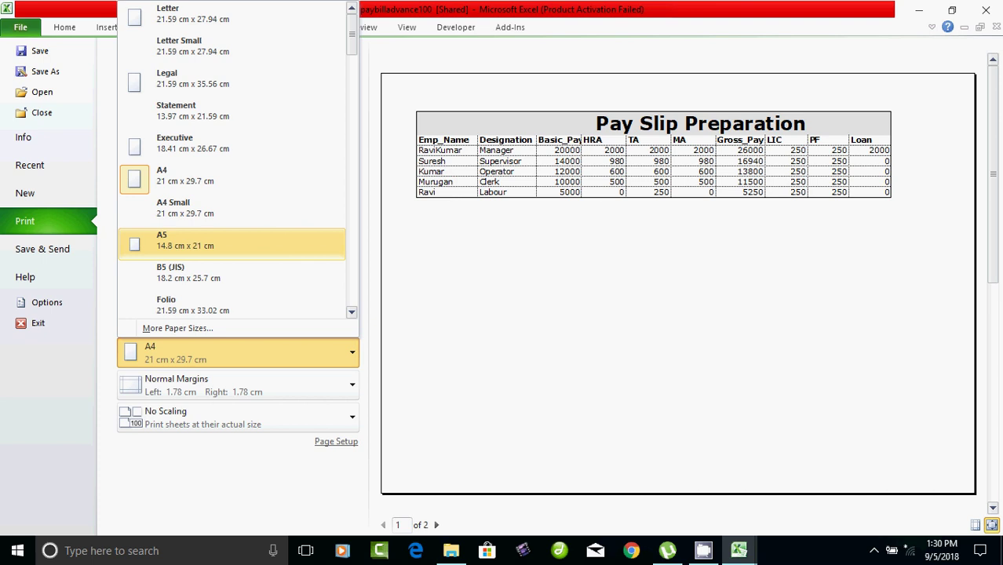
pyautogui.click(231, 243)
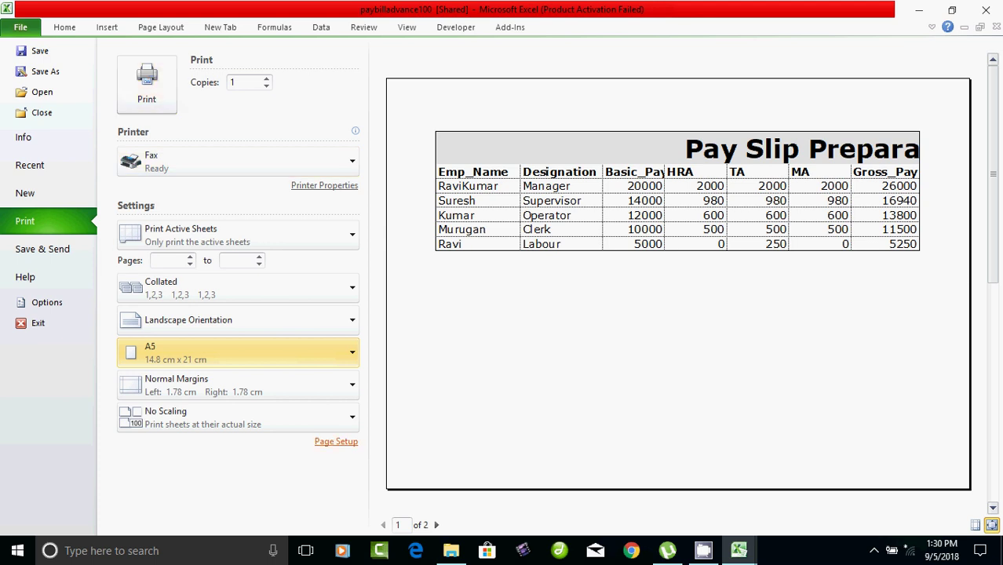
# Add a custom page header with the text "abc" in its center section through the page setup
pyautogui.click(336, 441)
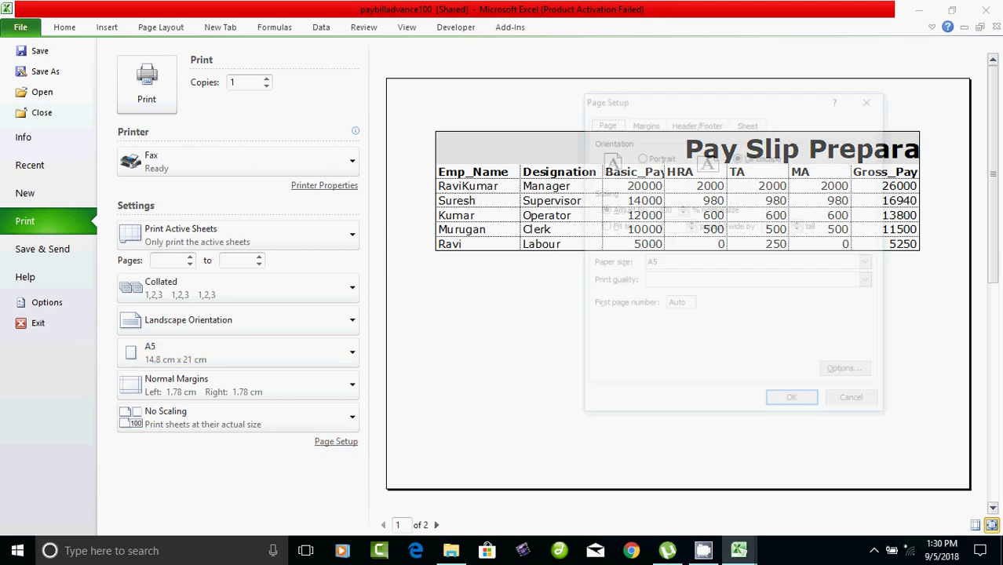
pyautogui.moveTo(644, 98); pyautogui.dragTo(325, 98)
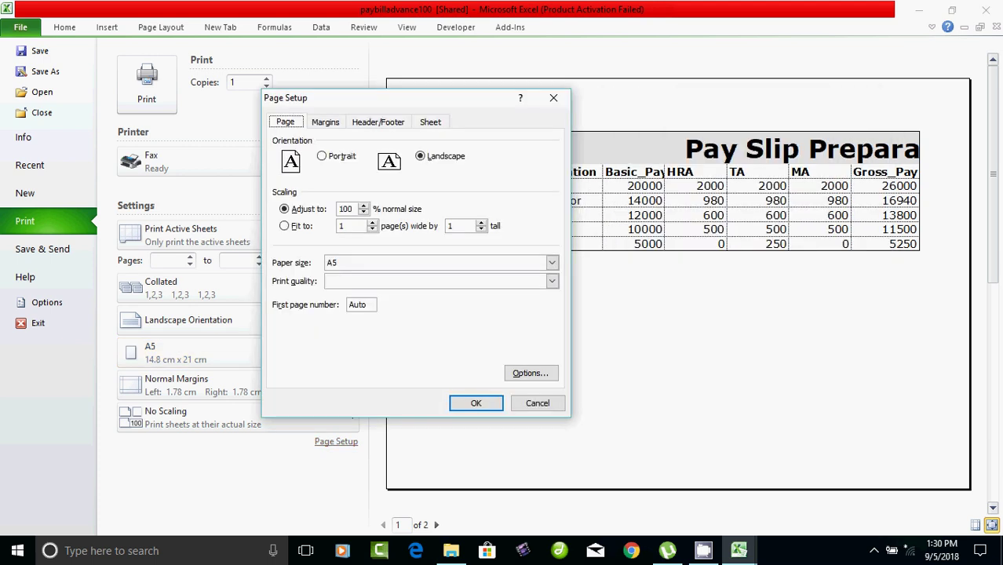
pyautogui.click(325, 121)
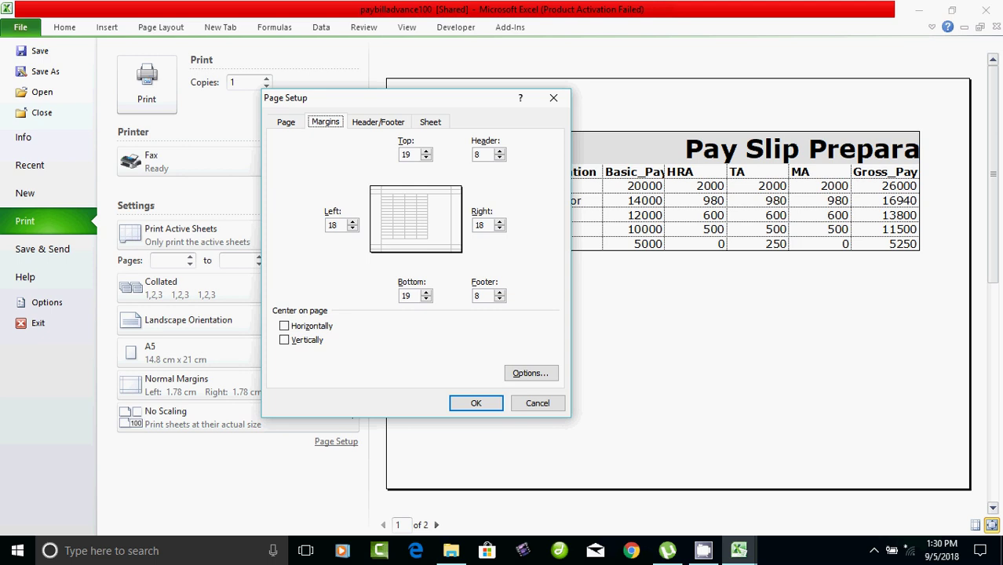
pyautogui.click(378, 122)
pyautogui.moveTo(417, 98); pyautogui.dragTo(267, 114)
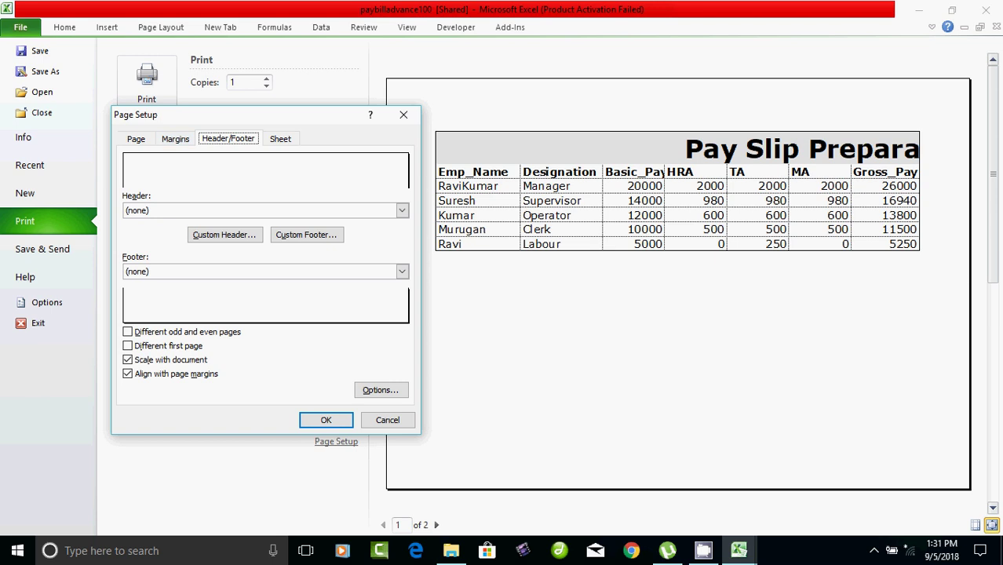
pyautogui.click(225, 235)
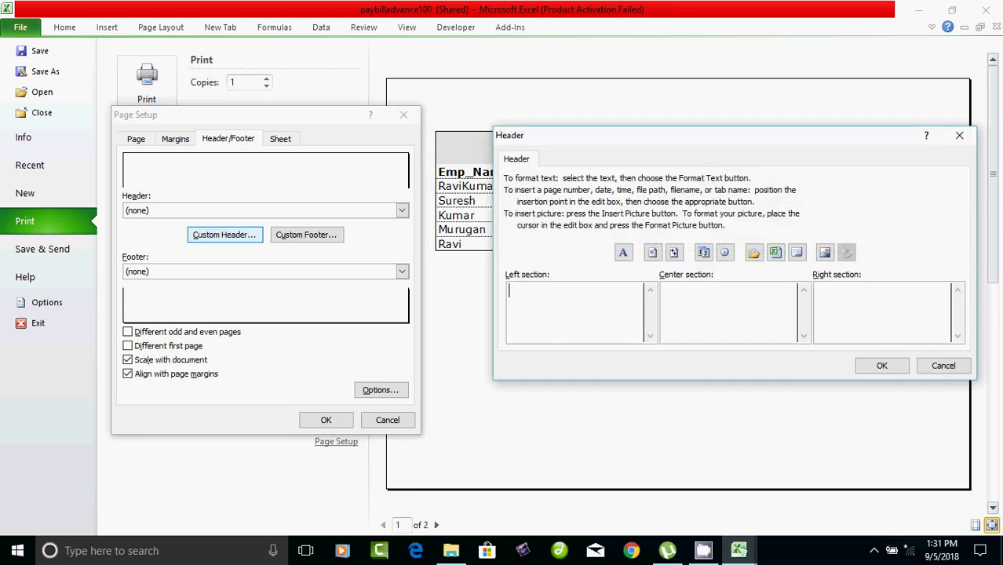
pyautogui.click(729, 290)
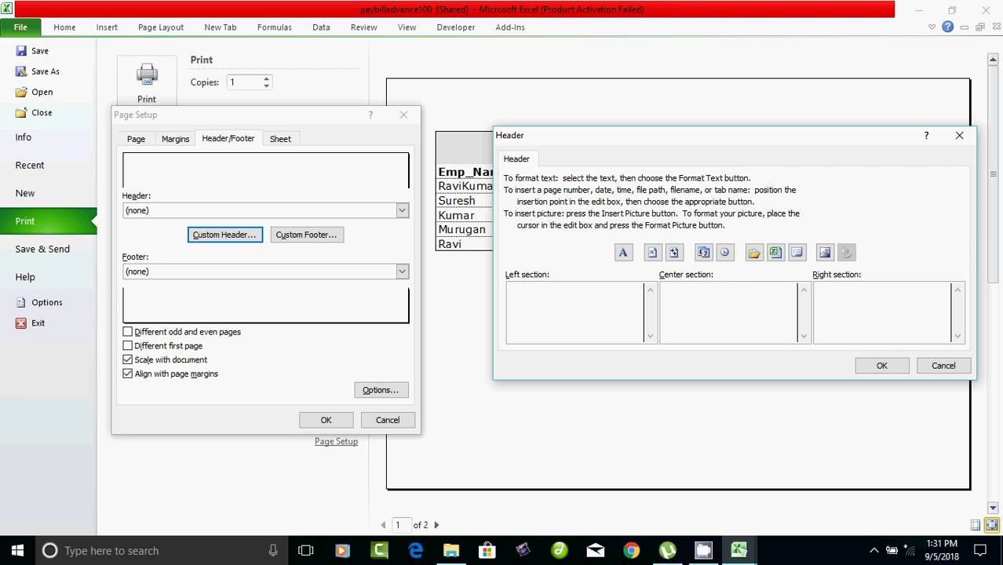
pyautogui.write('abc')
pyautogui.press('Return')
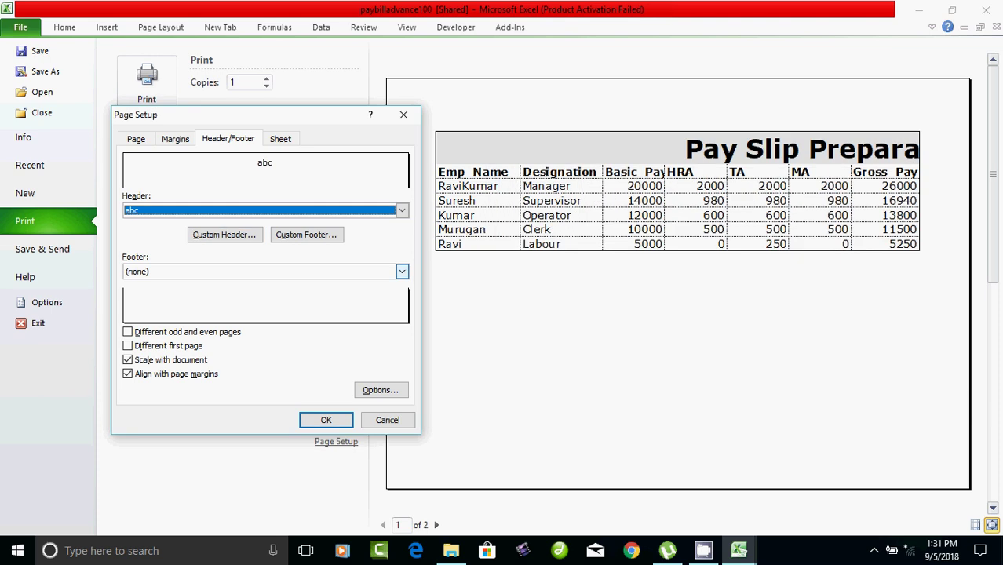
# Insert the page number in the center section of a custom footer and apply the page setup
pyautogui.click(307, 235)
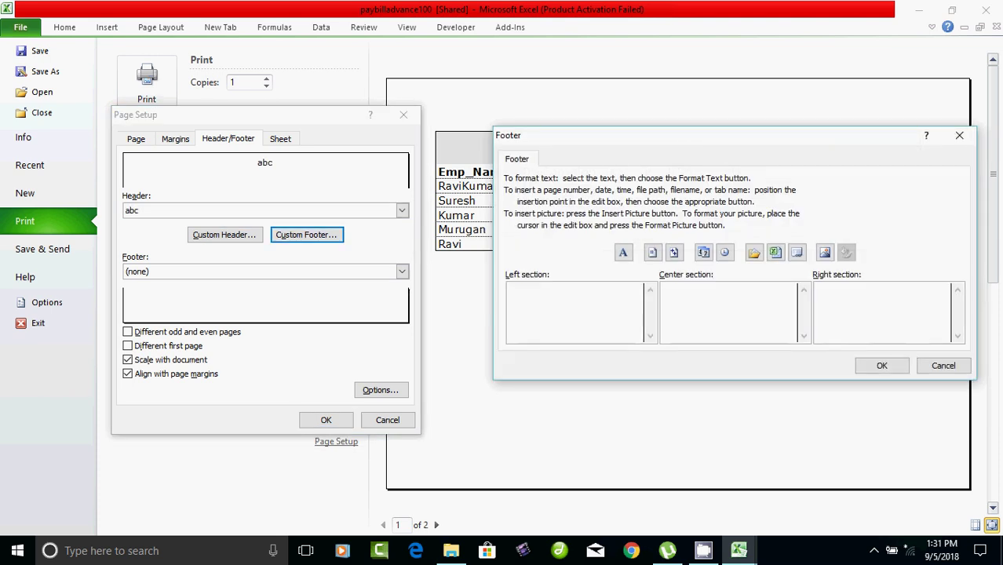
pyautogui.click(730, 290)
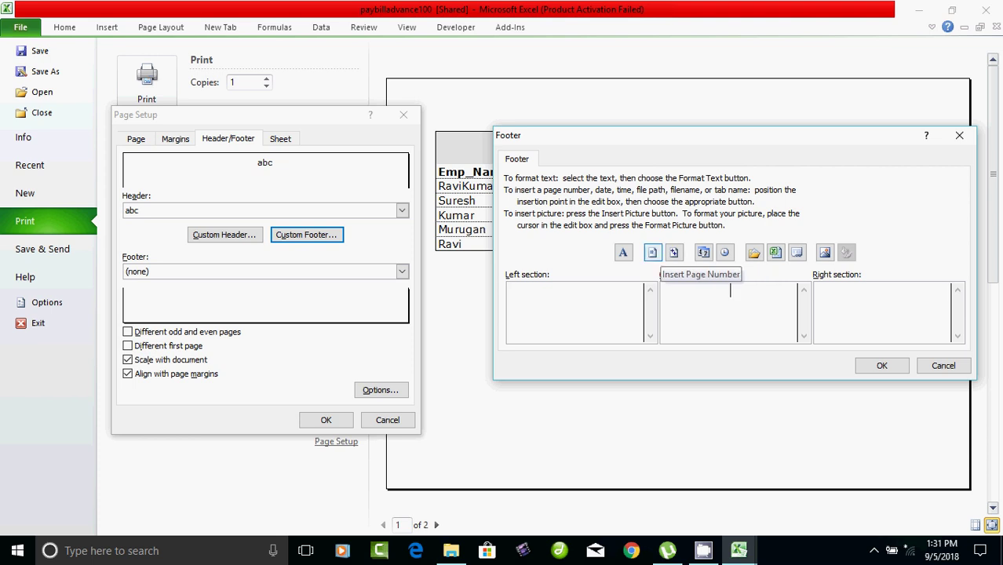
pyautogui.click(652, 252)
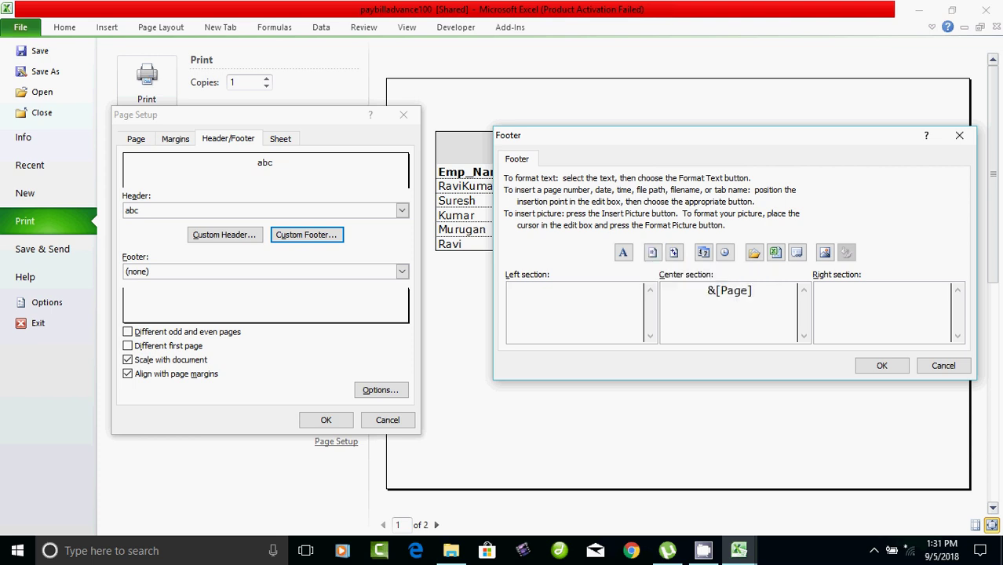
pyautogui.click(881, 365)
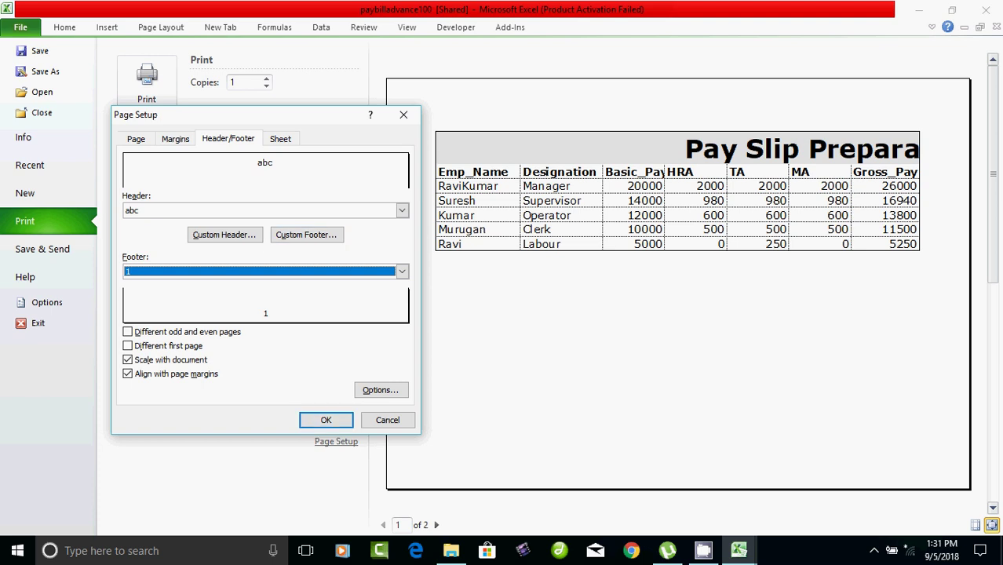
pyautogui.click(281, 139)
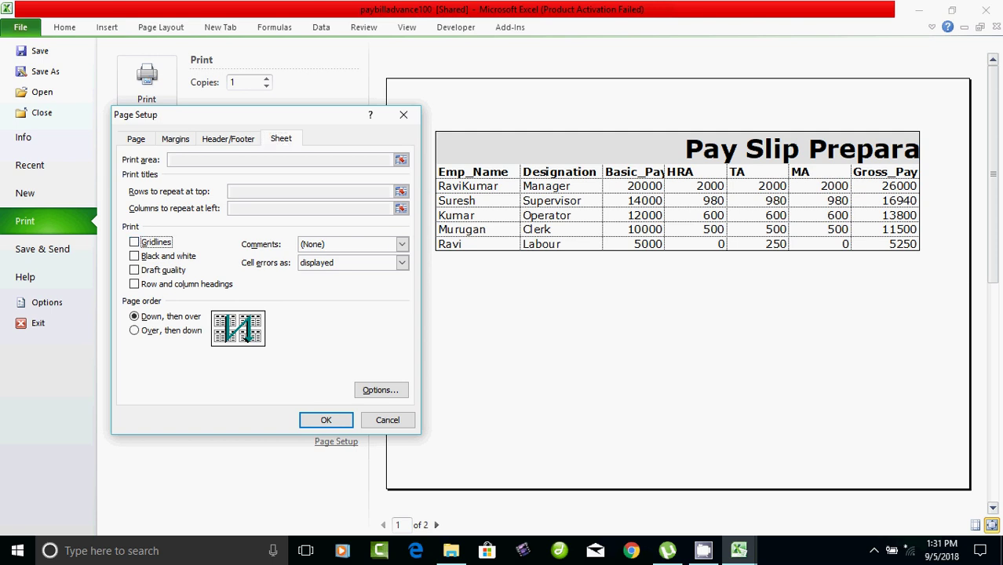
pyautogui.click(326, 420)
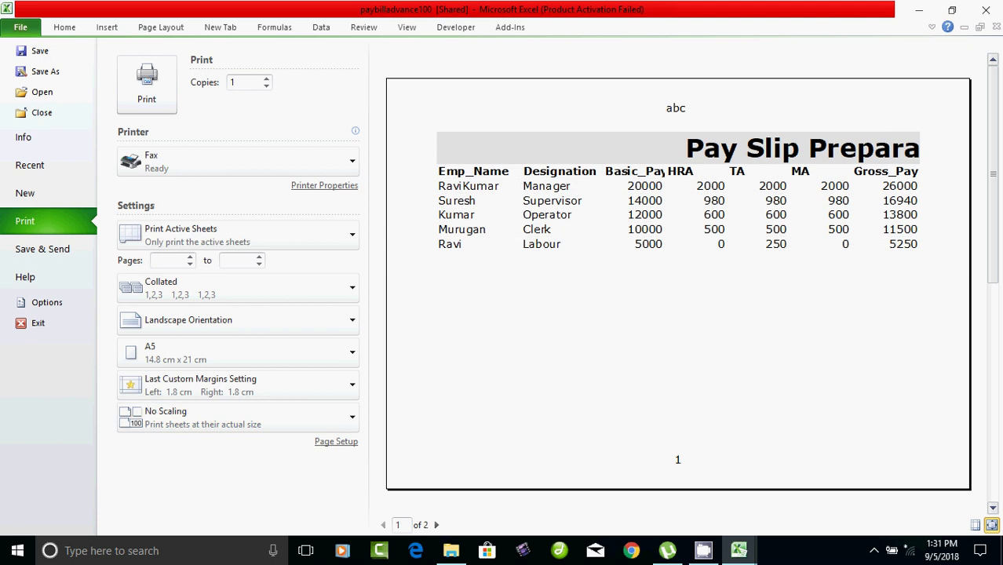
# Turn on printing of gridlines in the page setup of the pay slip sheet
pyautogui.click(336, 441)
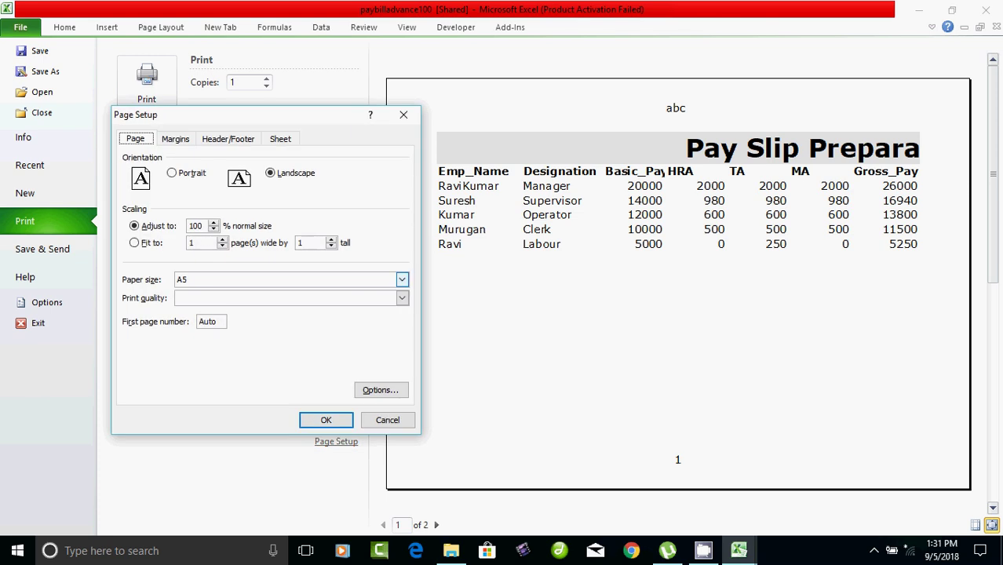
pyautogui.click(280, 138)
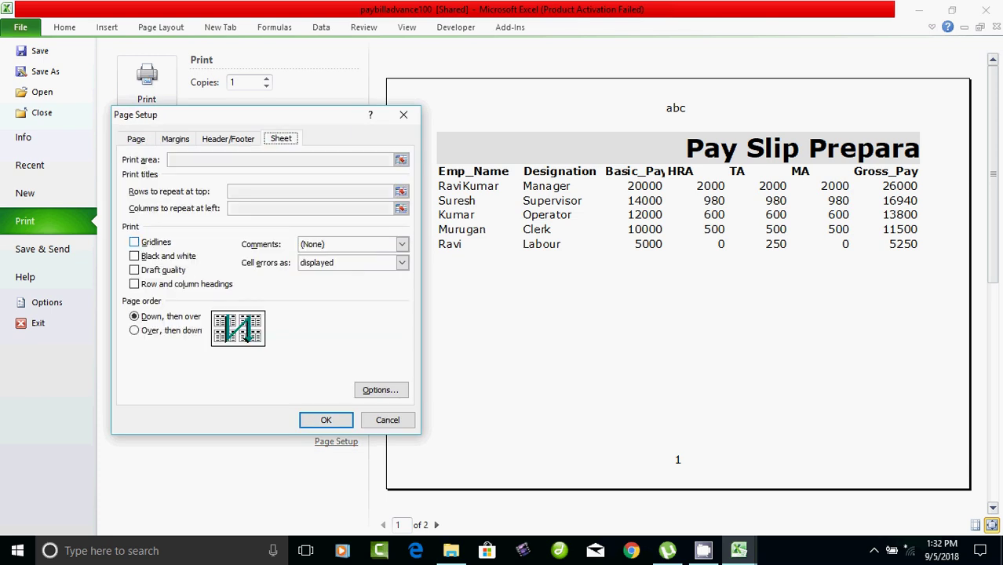
pyautogui.click(135, 242)
pyautogui.press('Return')
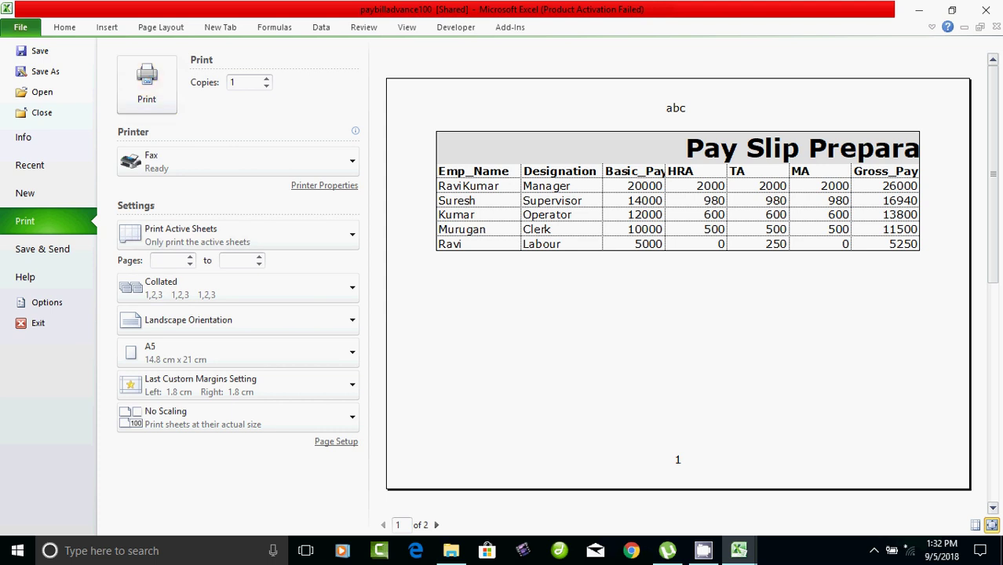
# View the Save & Send choices and the Help information
pyautogui.click(42, 249)
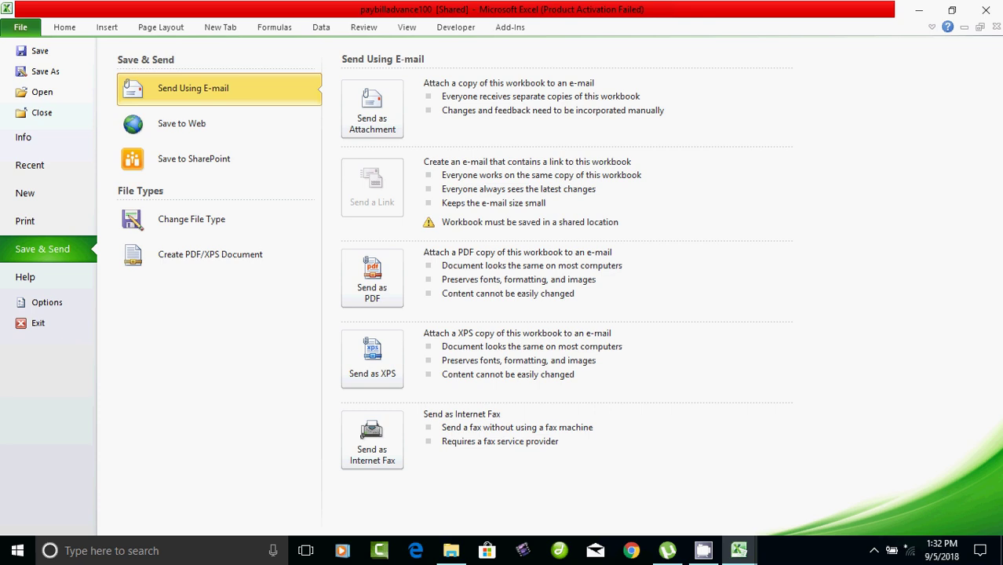
pyautogui.click(25, 276)
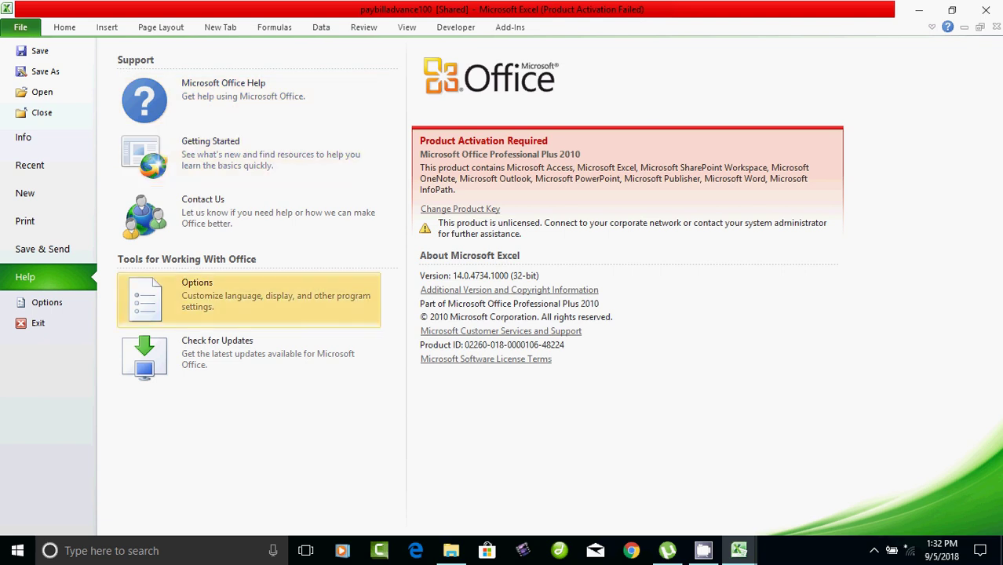
# Examine the general, advanced and ribbon customization options, including the commands not in the ribbon, and leave without applying anything
pyautogui.click(46, 302)
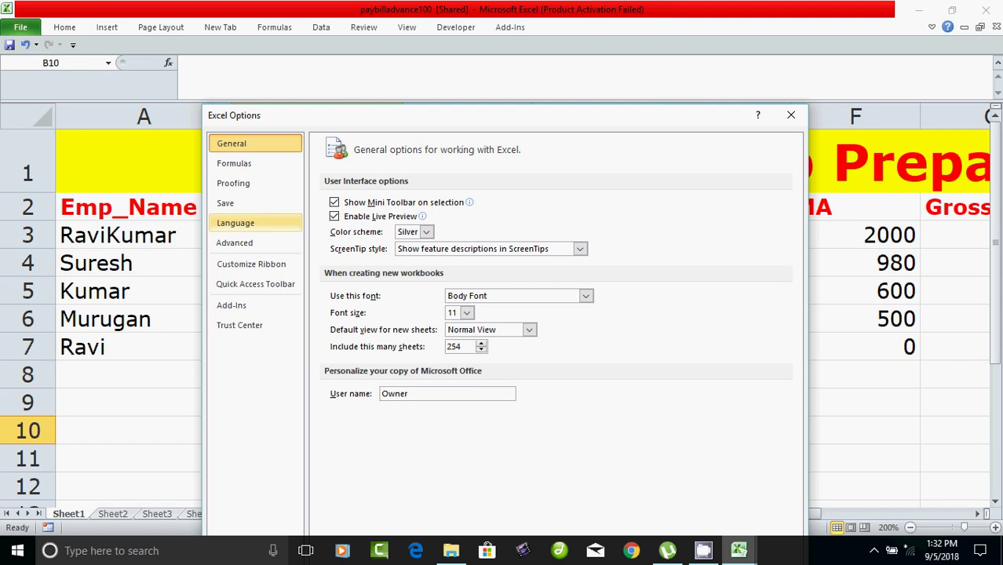
pyautogui.click(235, 243)
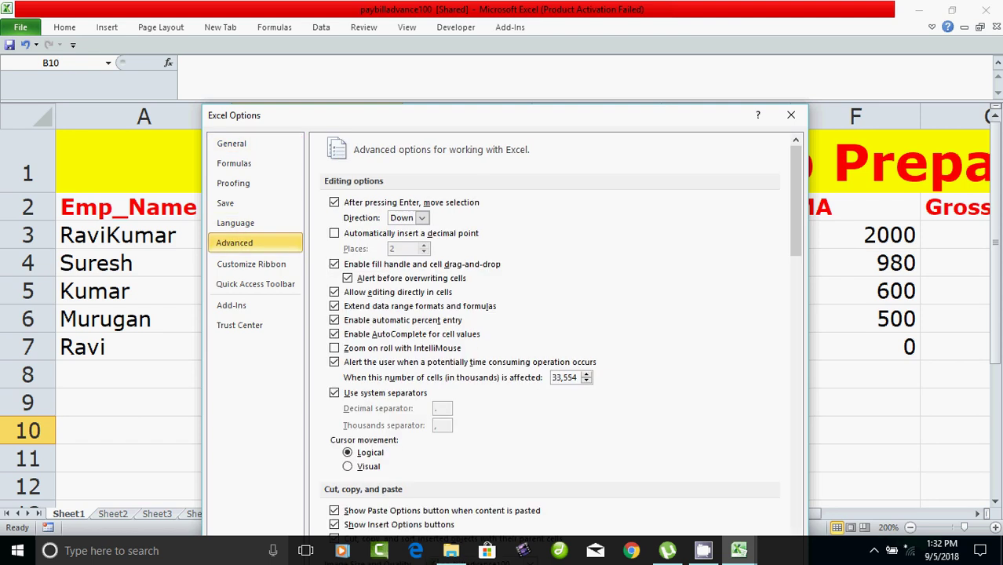
pyautogui.click(251, 264)
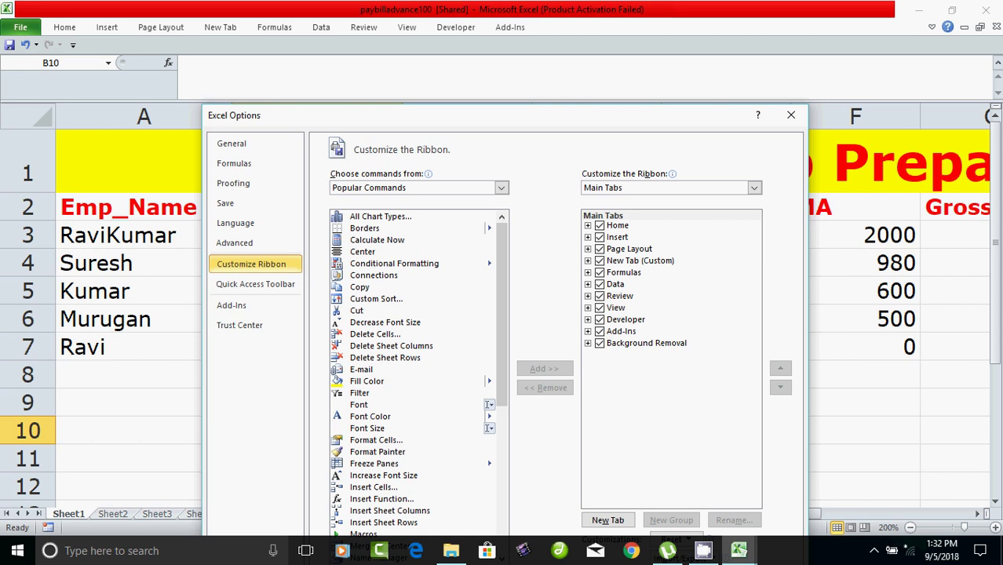
pyautogui.click(501, 187)
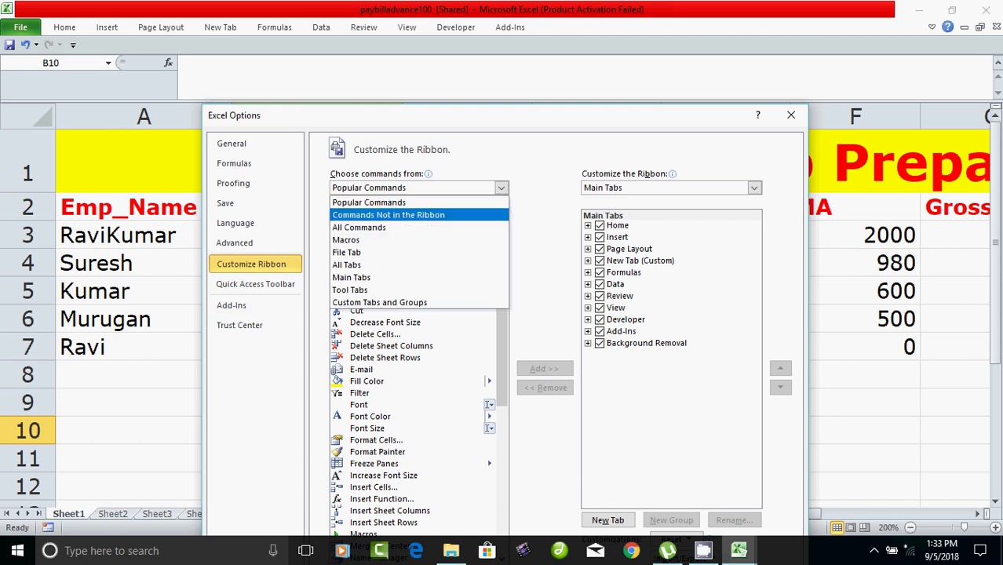
pyautogui.click(389, 214)
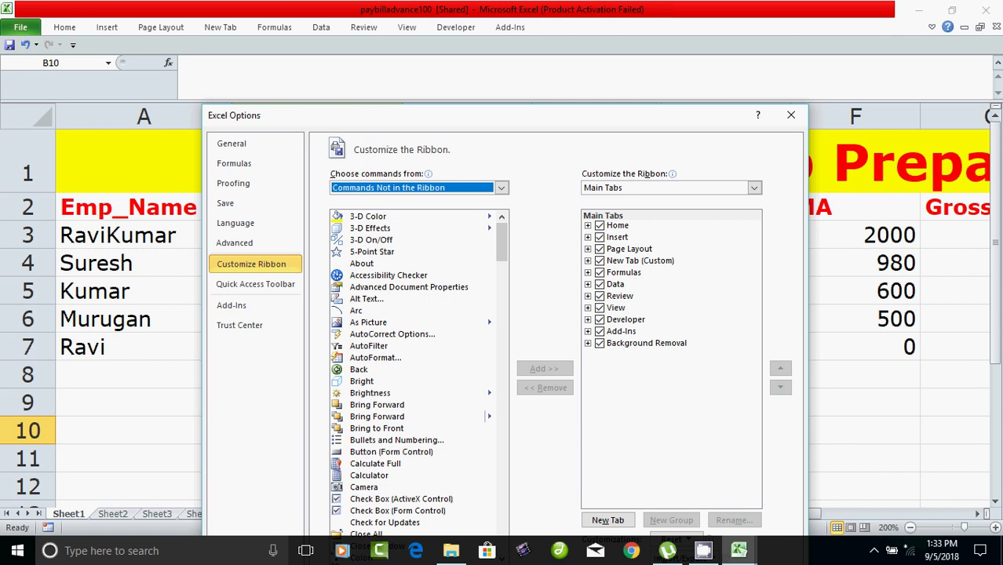
pyautogui.moveTo(502, 114); pyautogui.dragTo(490, 46)
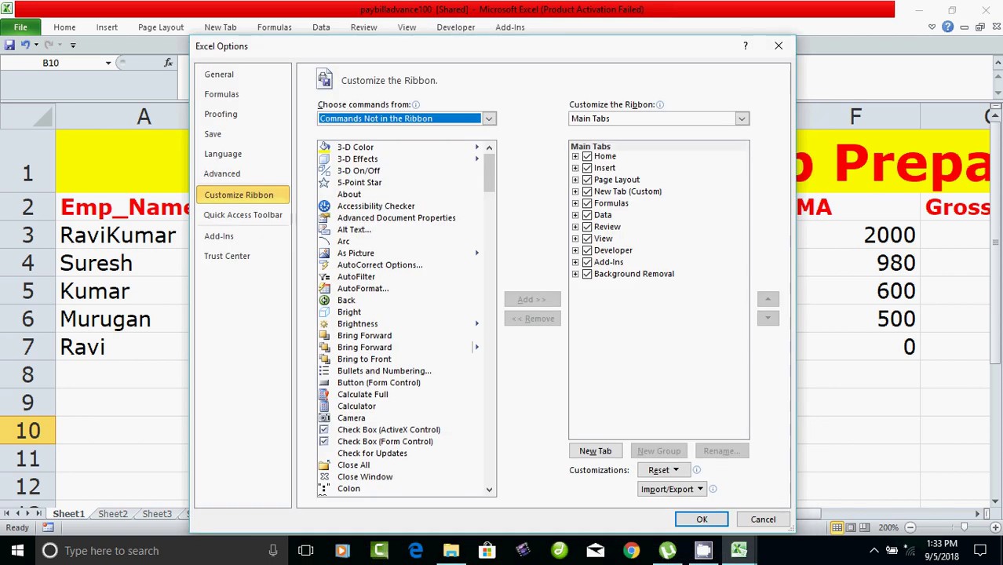
pyautogui.click(762, 519)
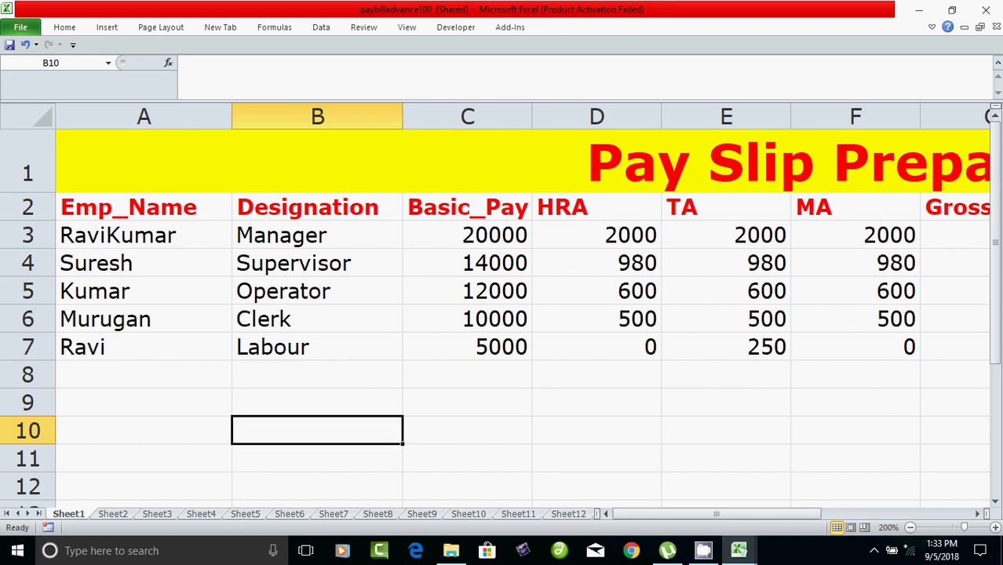
# Exit Excel without saving the changes to the paybilladvance100 and ebbill workbooks
pyautogui.click(20, 27)
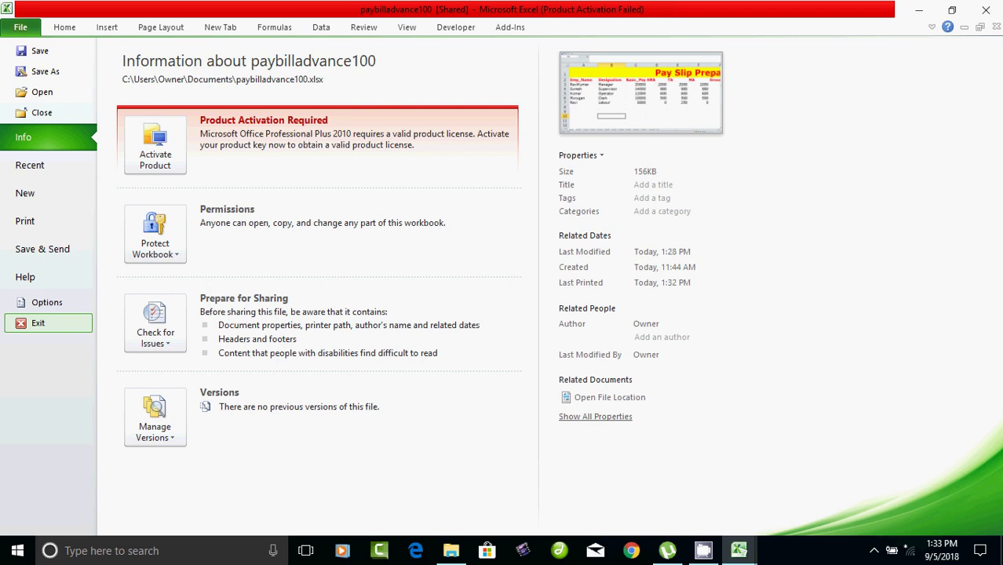
pyautogui.click(38, 323)
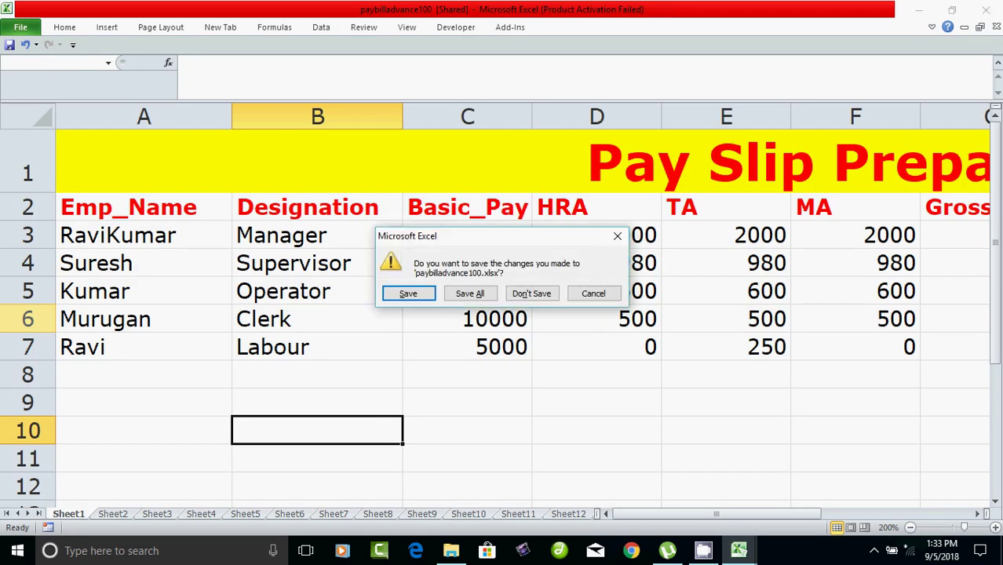
pyautogui.press('Tab')
pyautogui.press('Tab')
pyautogui.press('Return')
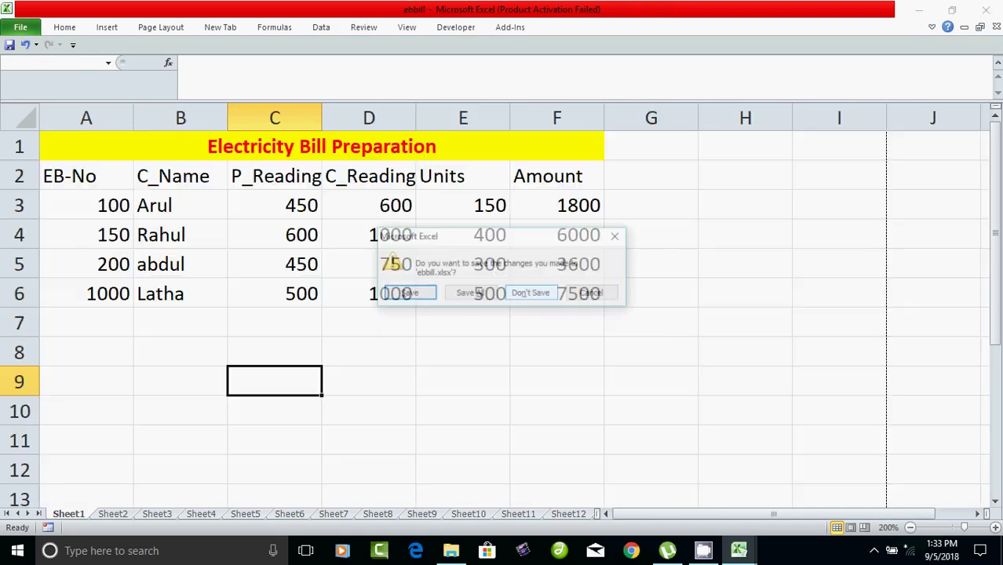
pyautogui.press('Tab')
pyautogui.press('Tab')
pyautogui.press('Return')
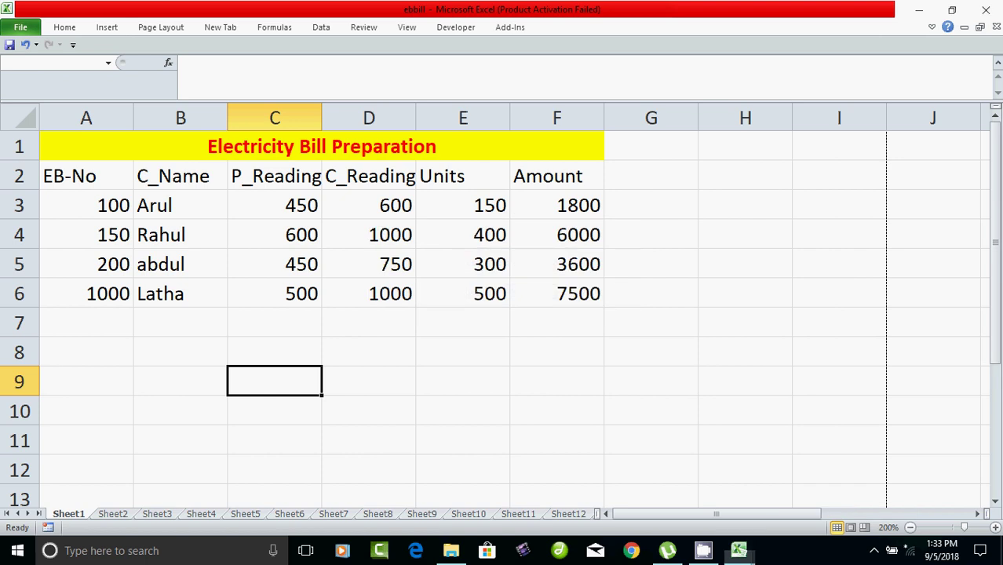